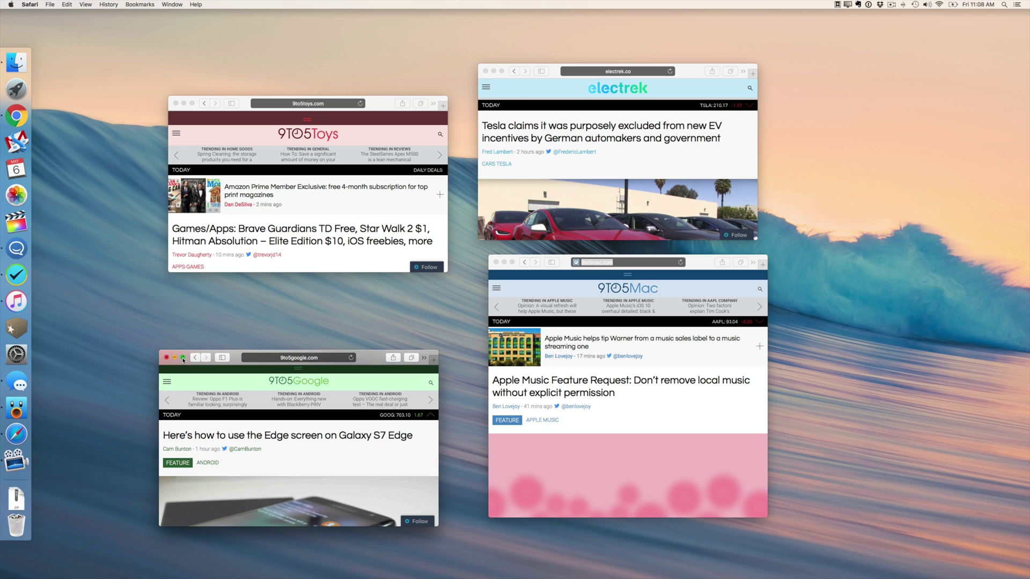
Take 9to5Google and 9to5Mac out of full screen and Split View, then launch Magnet.
click(183, 358)
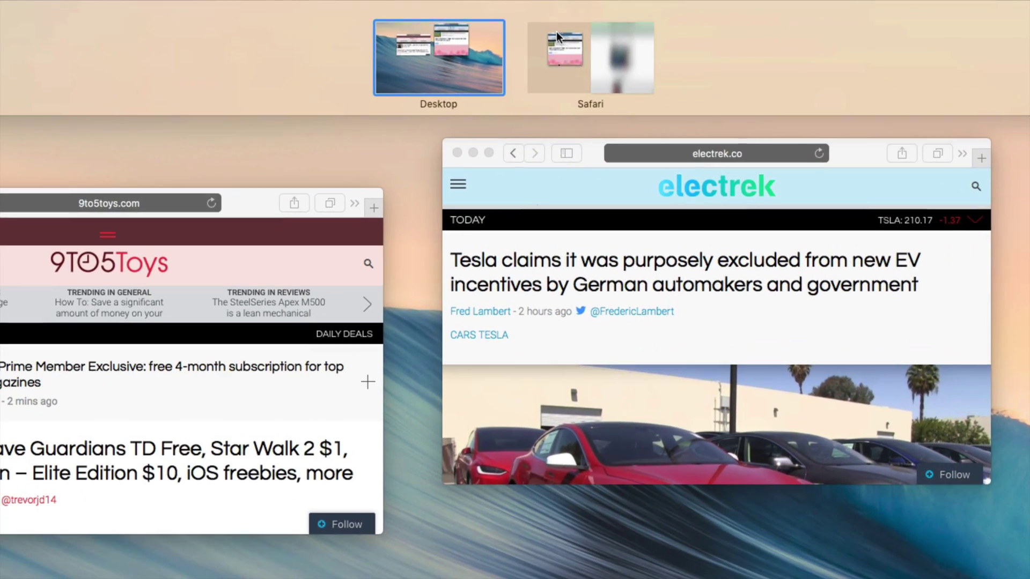
click(570, 51)
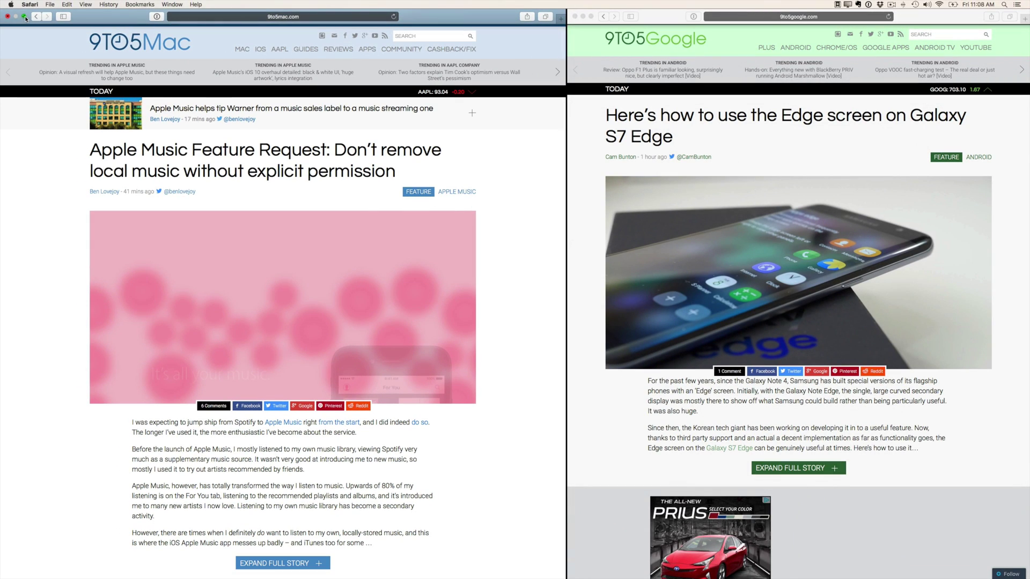
click(25, 17)
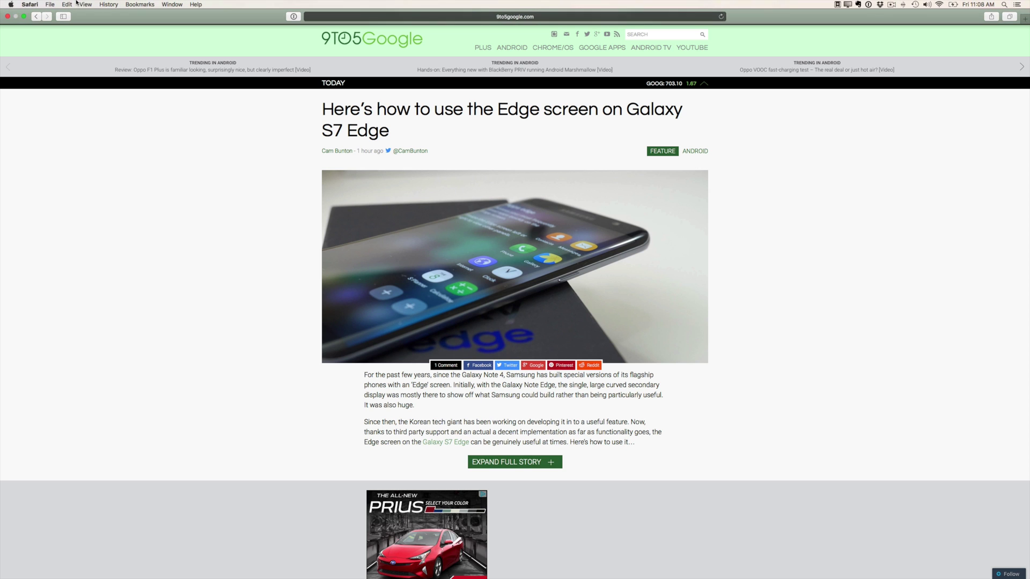
click(23, 17)
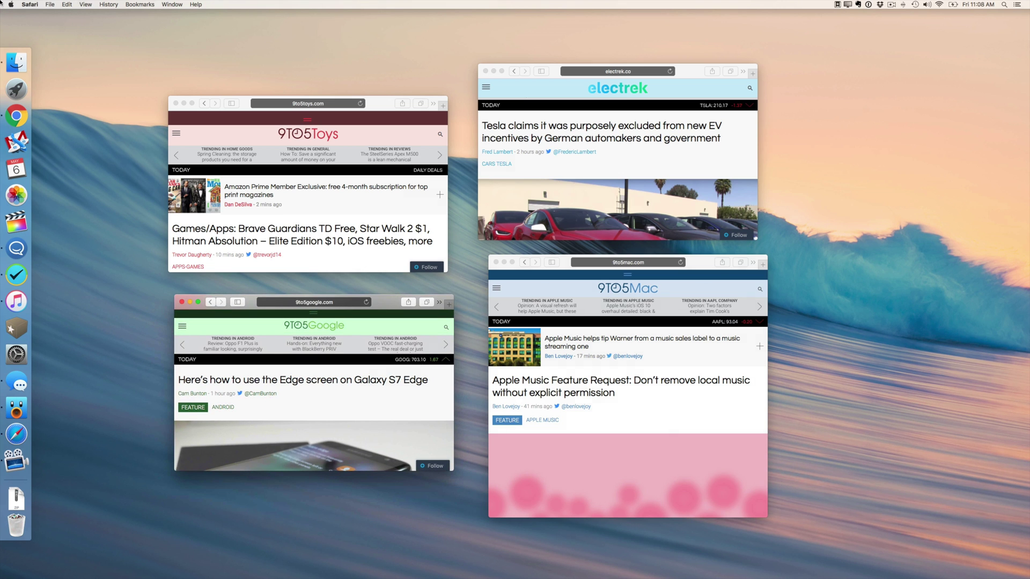
key(F4)
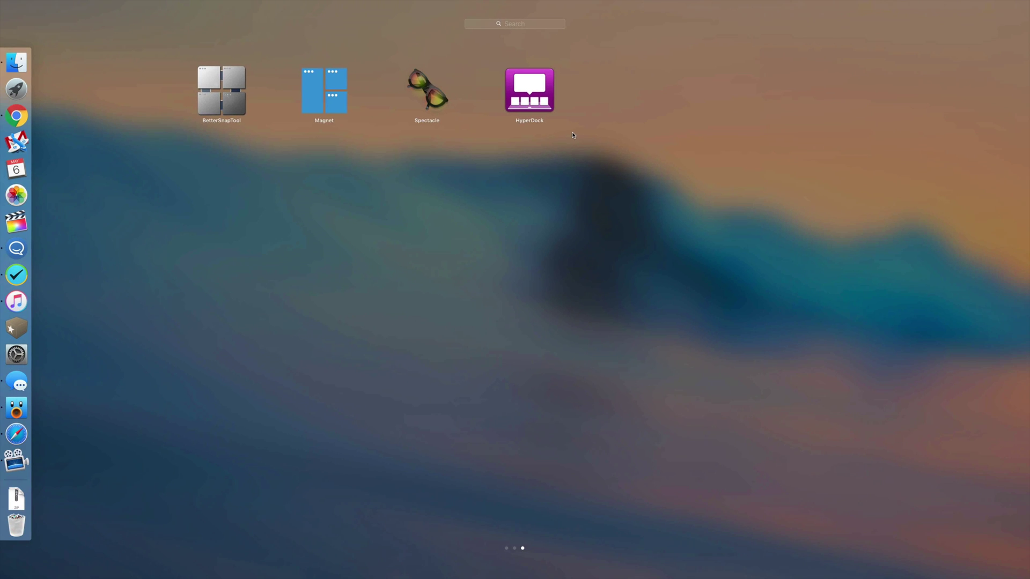
click(350, 153)
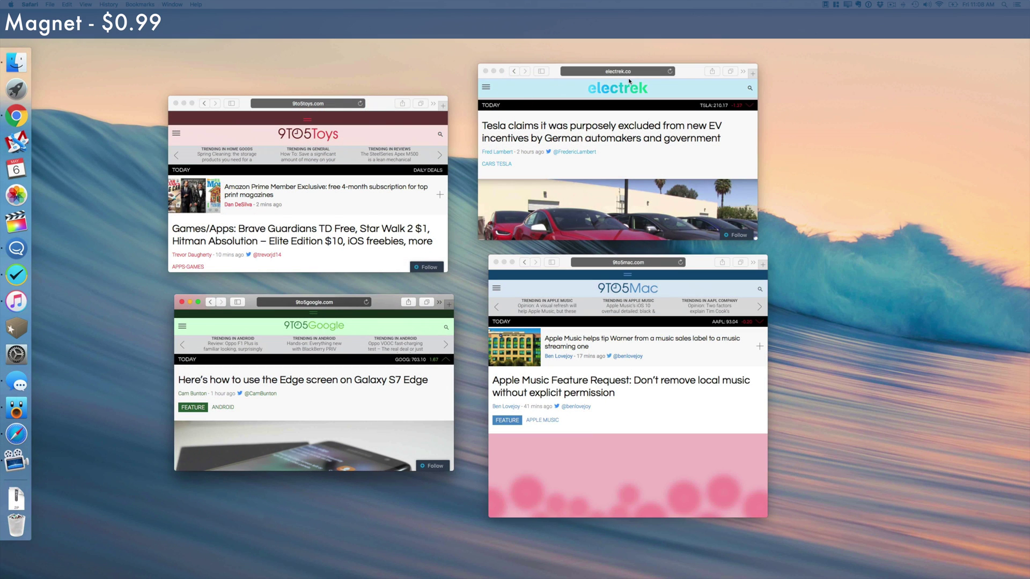
Snap electrek into the top-left quarter and 9to5Google into the bottom-left quarter.
drag(724, 71, 3, 122)
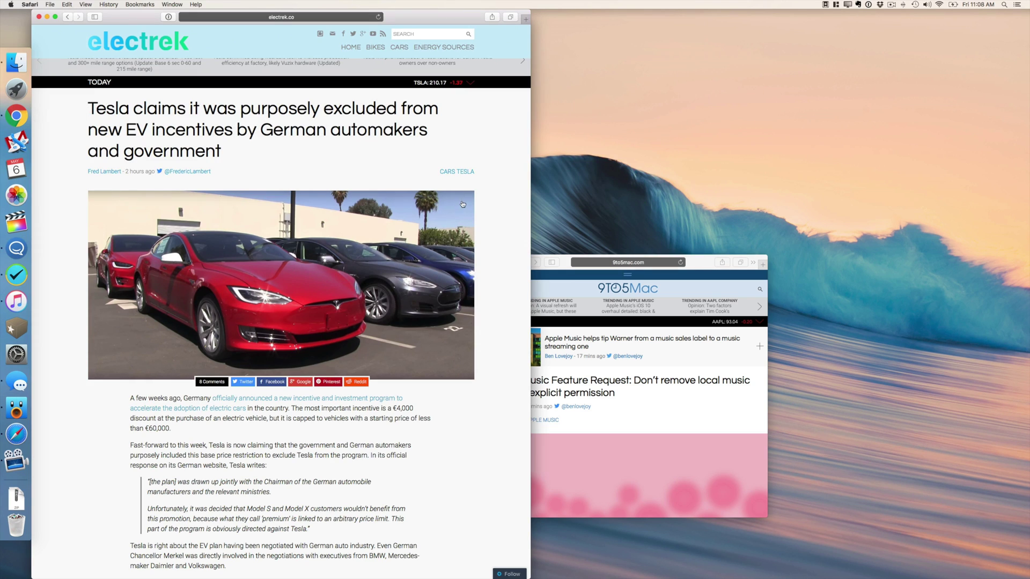
drag(580, 258, 1028, 265)
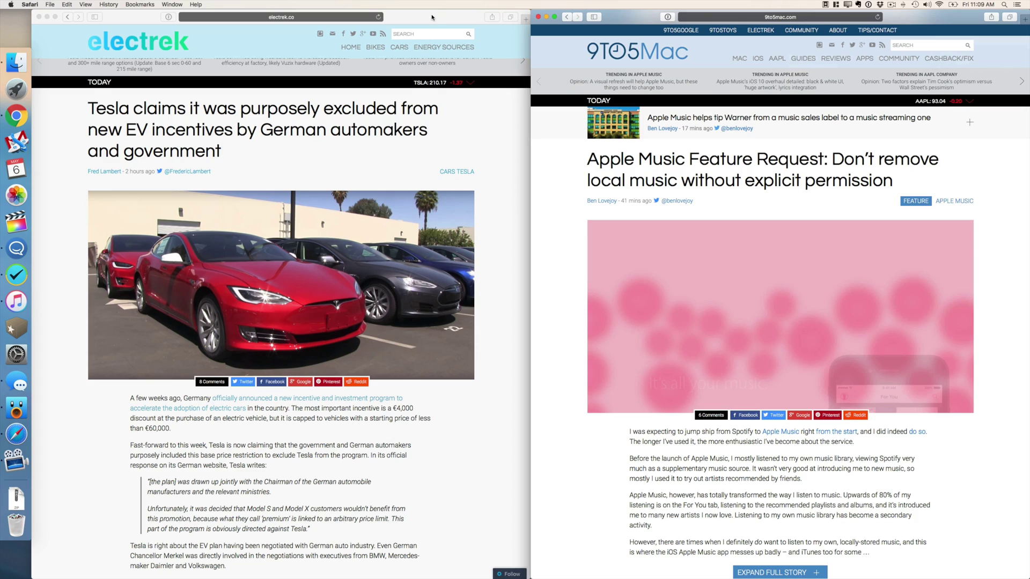
drag(436, 18, 180, 51)
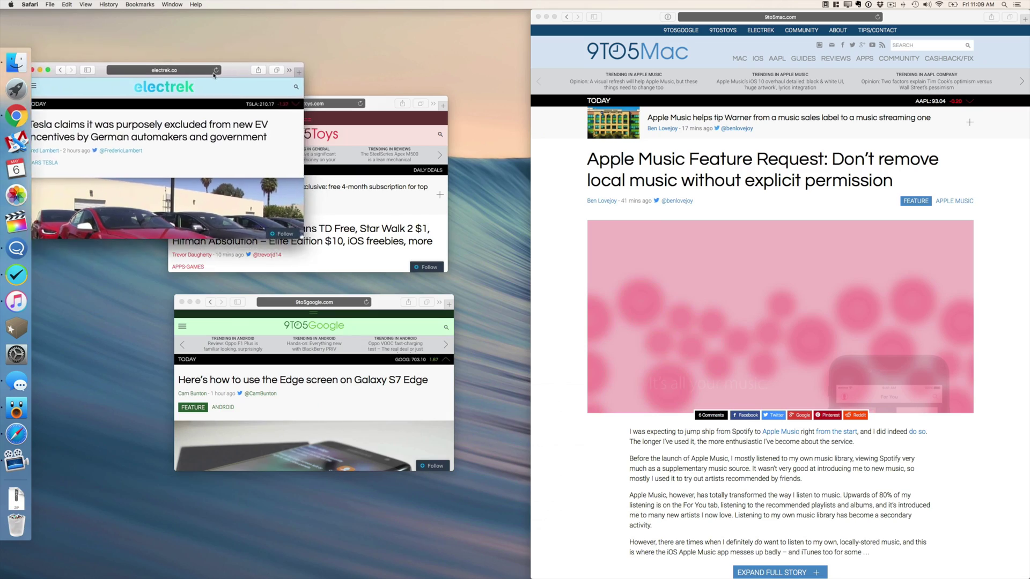
click(250, 191)
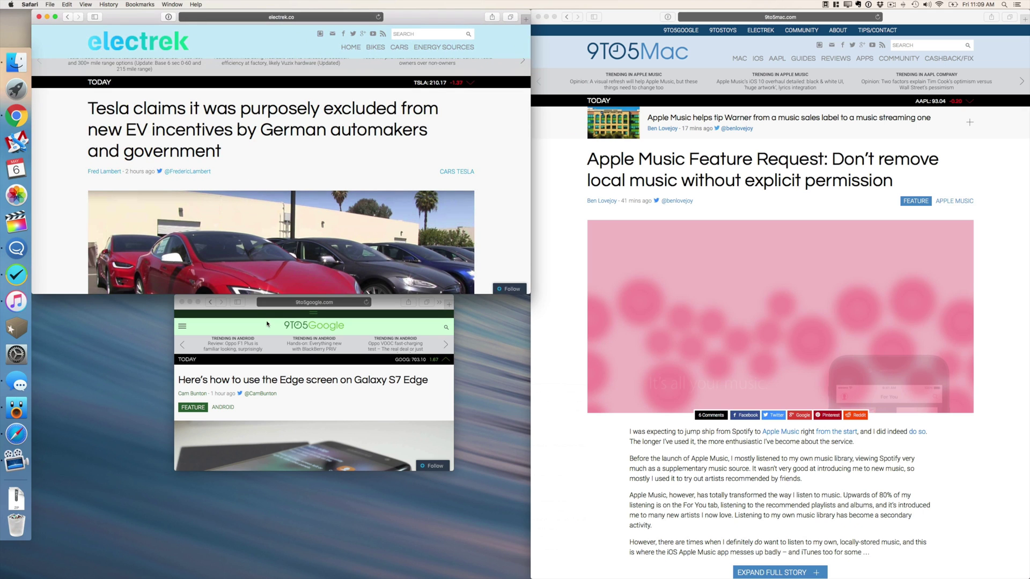
drag(253, 304, 121, 451)
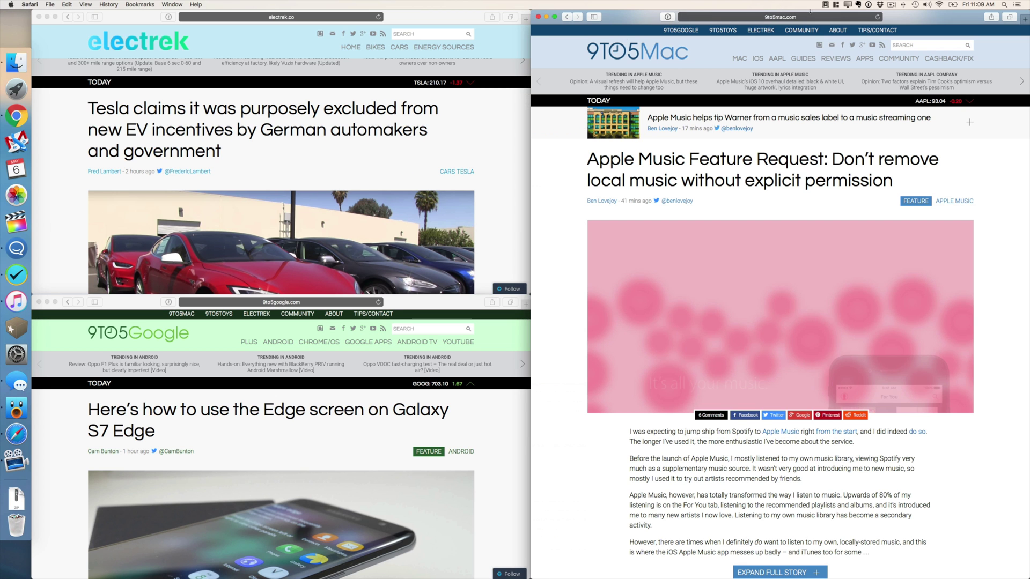
Snap 9to5Mac into the top-right quarter and restore 9to5Google and electrek to small windows.
click(804, 4)
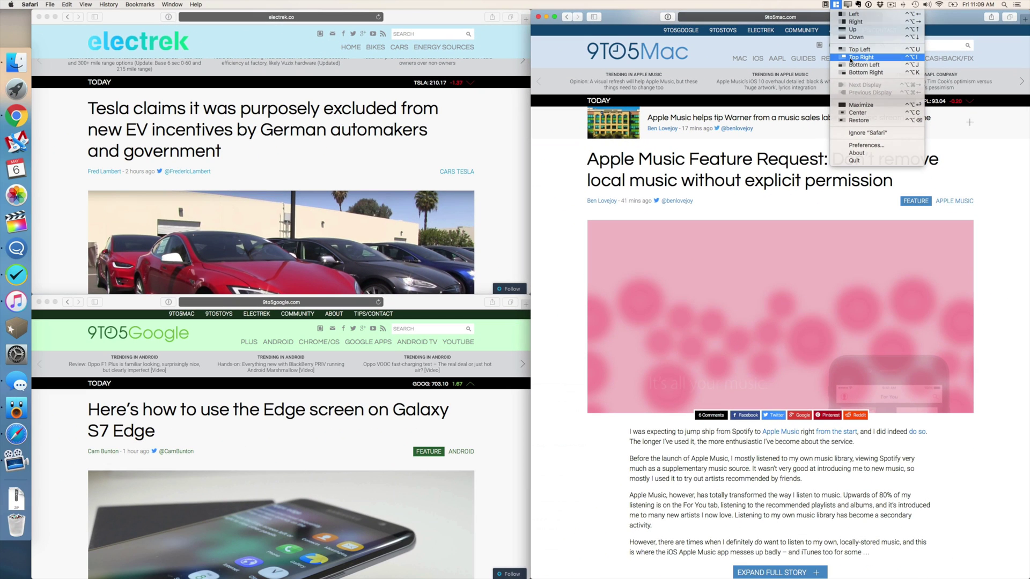
click(853, 58)
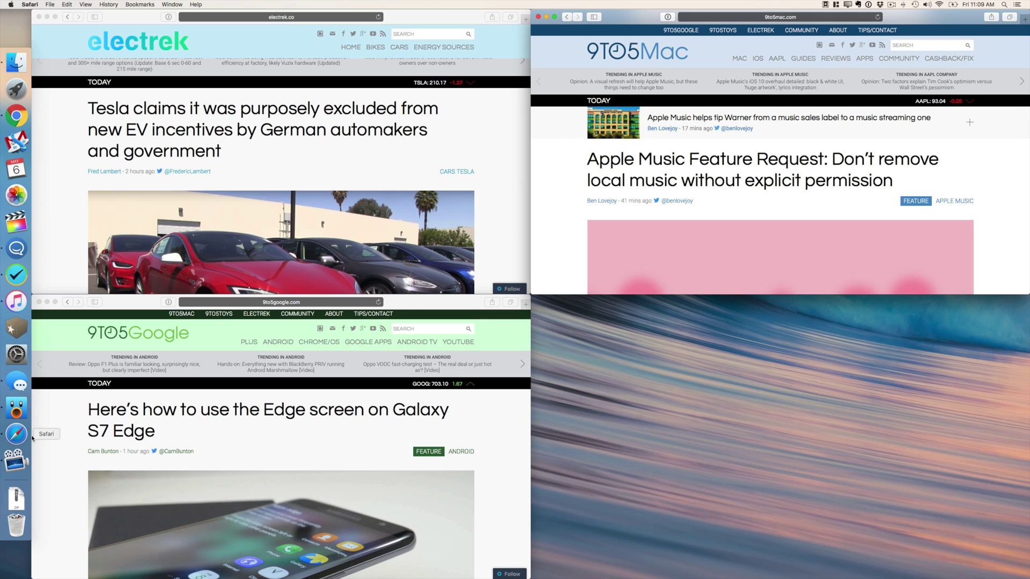
double_click(153, 303)
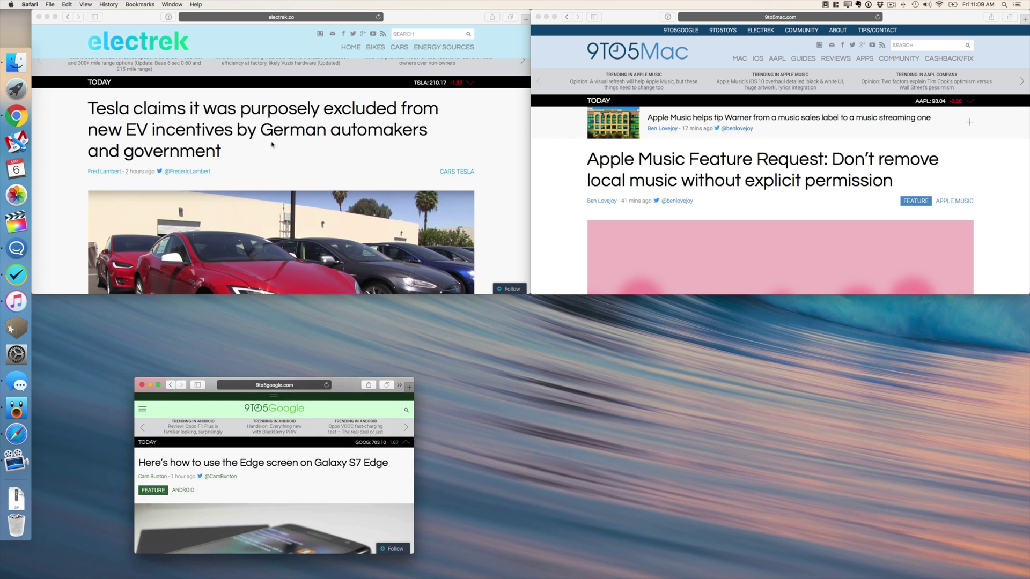
double_click(142, 18)
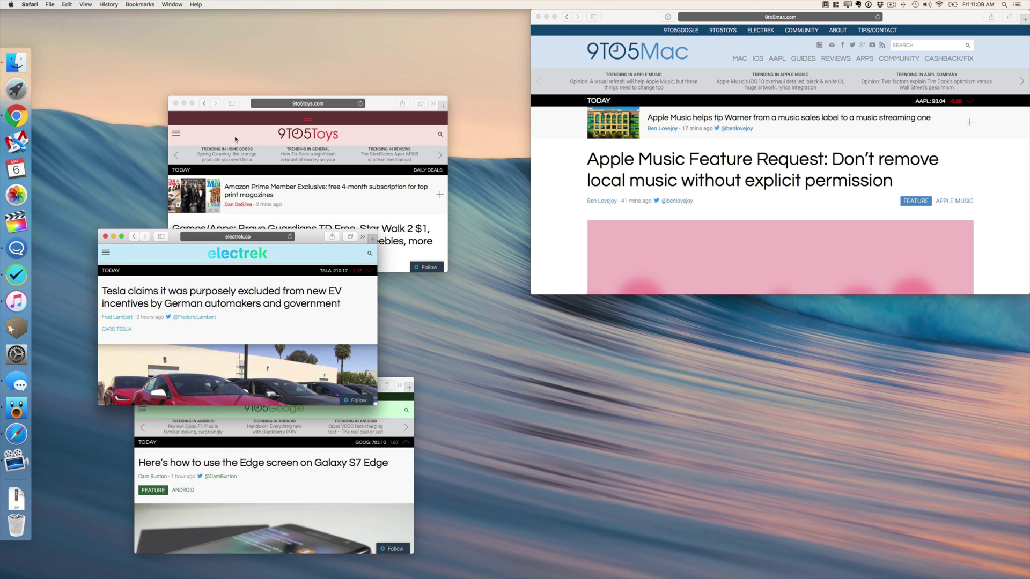
Snap 9to5Toys into the top-left quarter from Magnet's menu.
click(246, 105)
click(836, 7)
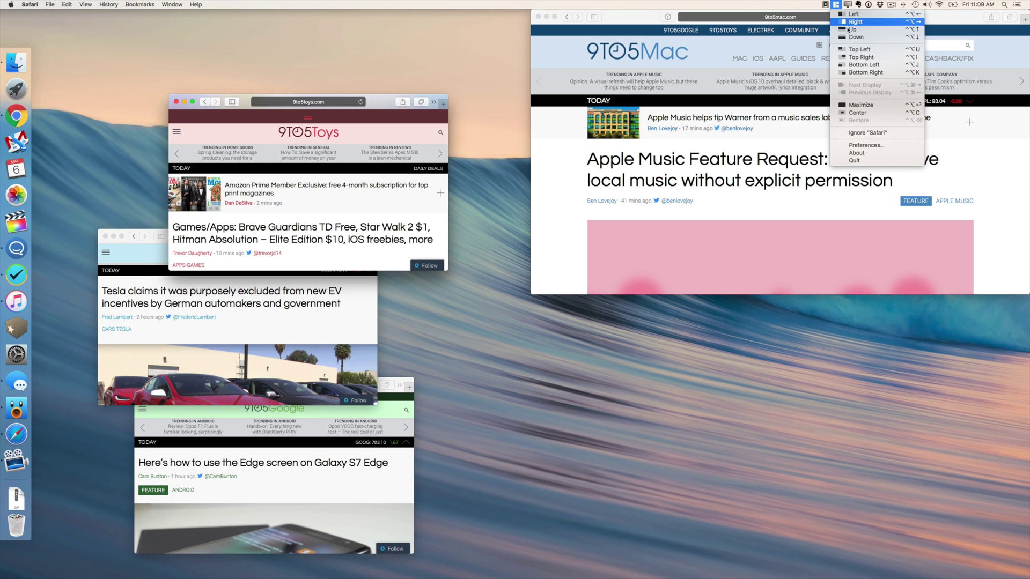
click(424, 198)
key(ctrl+alt+u)
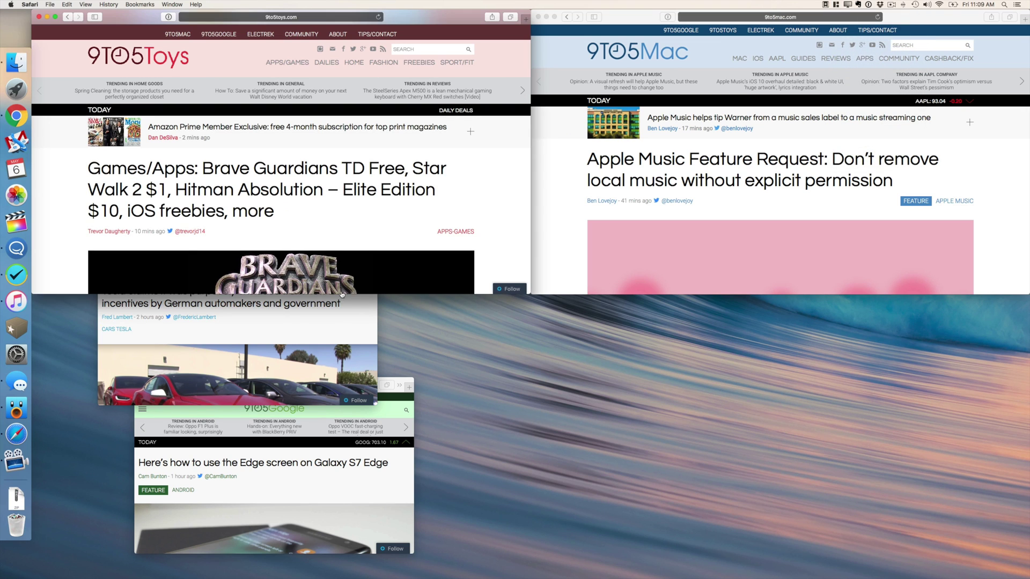
Snap electrek into the bottom-left quarter, then pull it back out to a small window.
click(372, 327)
click(837, 8)
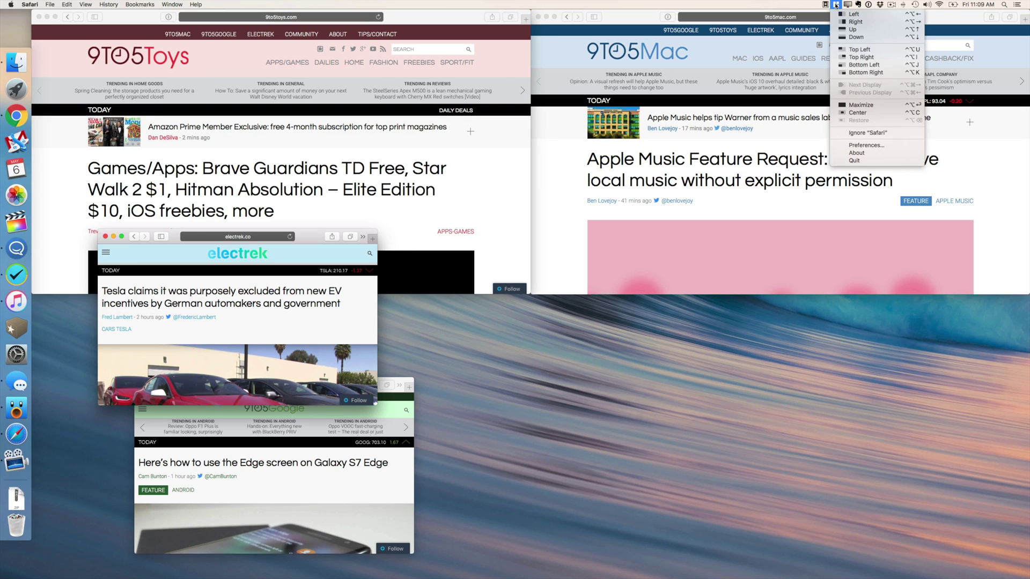
click(847, 65)
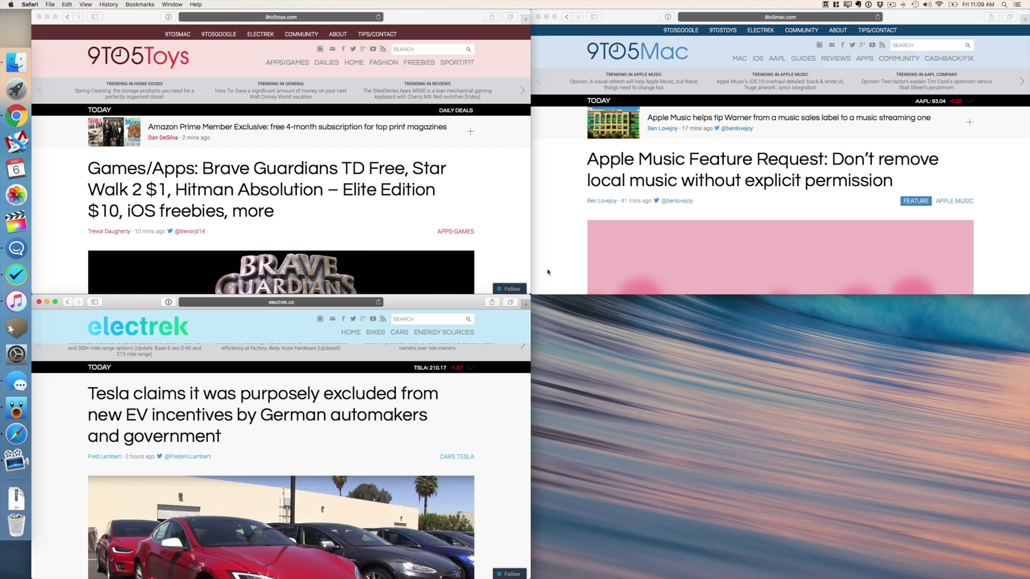
drag(464, 296, 421, 393)
Snap 9to5Google into the bottom-right quarter.
click(348, 388)
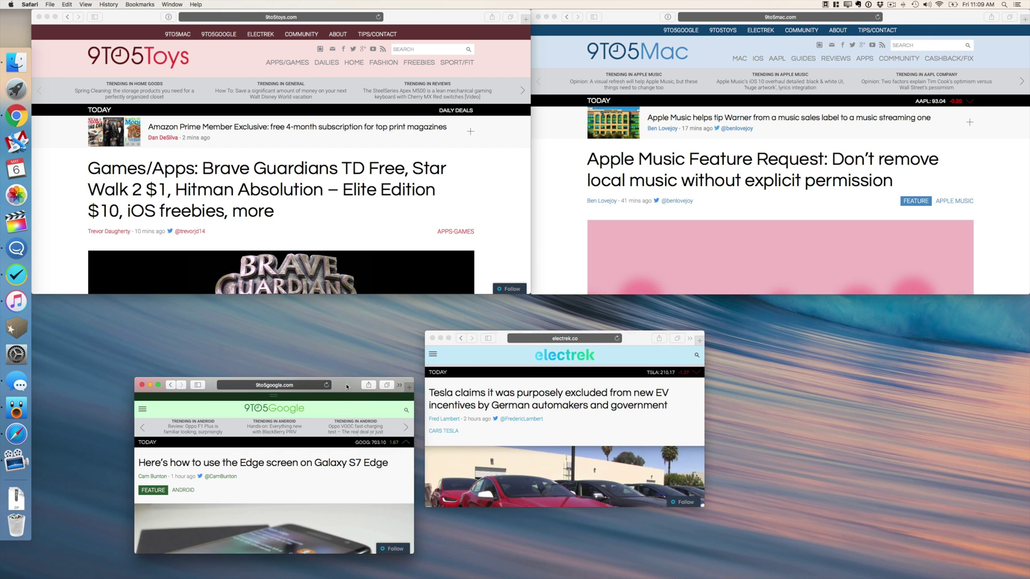
click(837, 7)
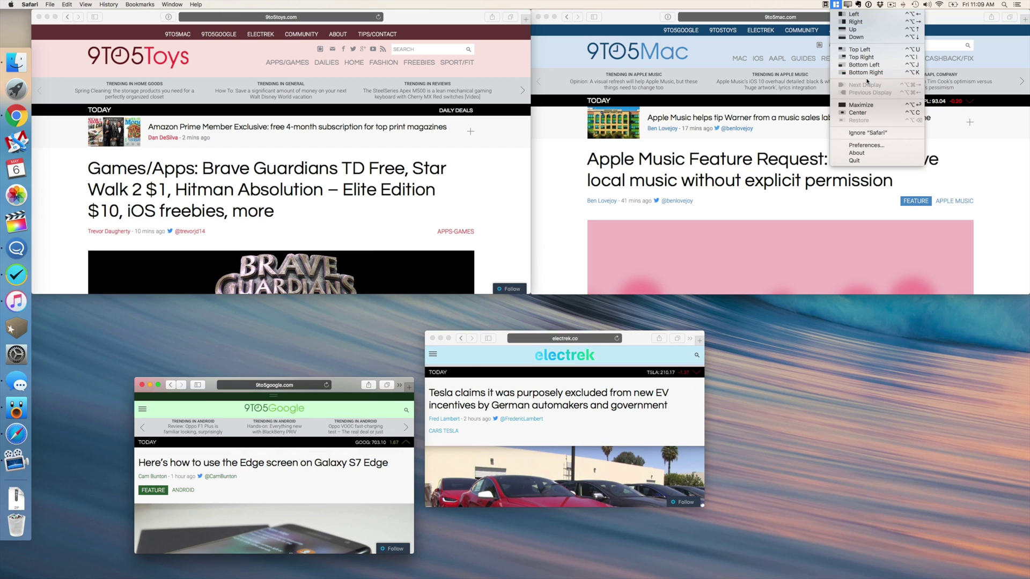
click(852, 72)
Snap electrek back into the bottom-left quarter.
click(506, 334)
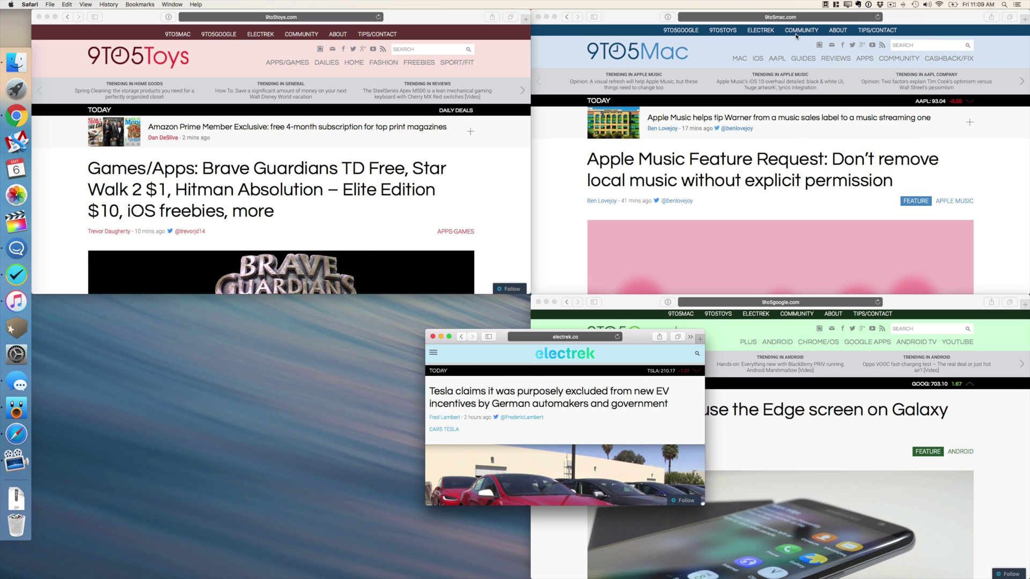
click(837, 6)
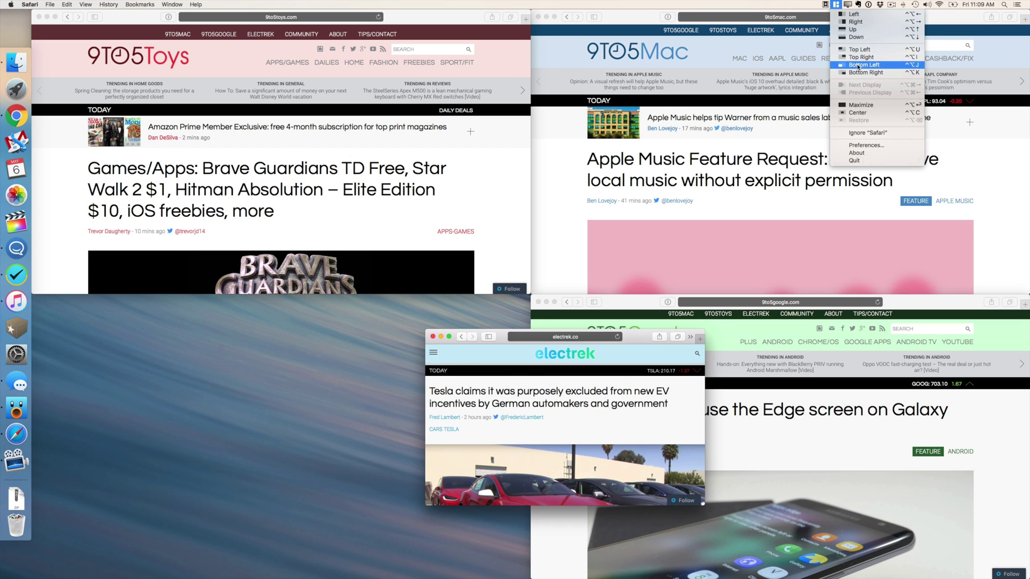
click(858, 65)
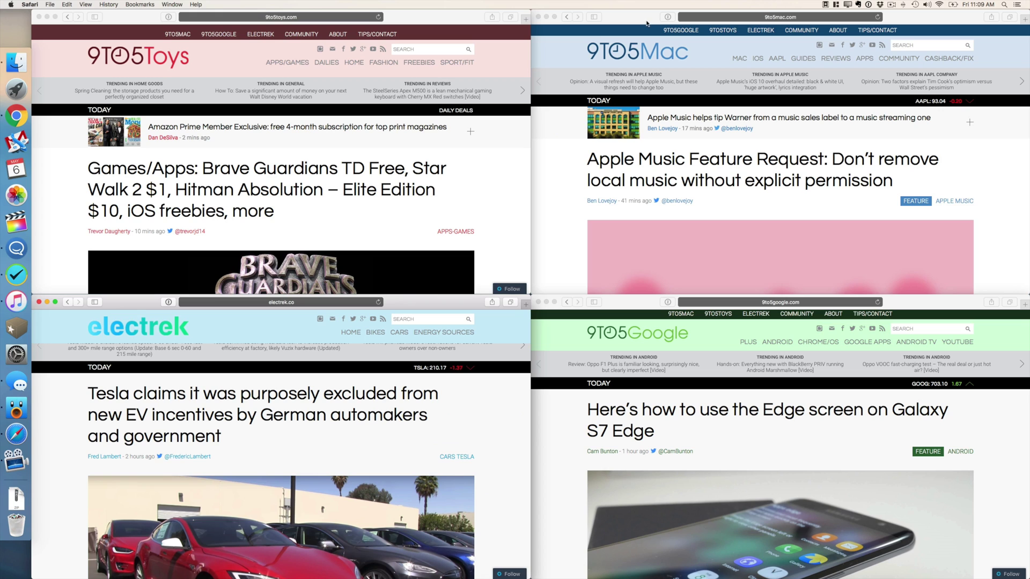
click(836, 5)
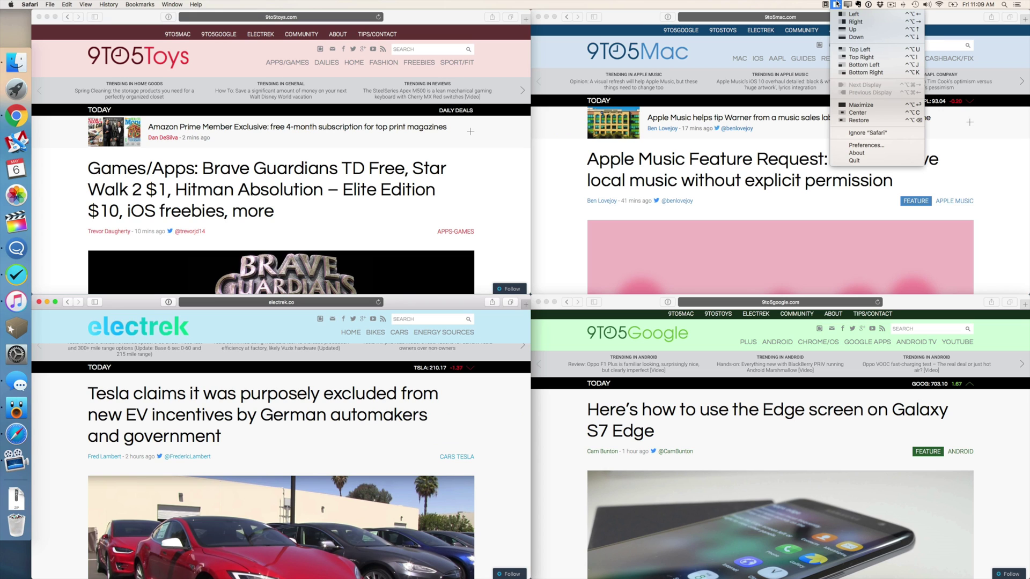
Quit Magnet, leaving the quarters tiled, and show BetterSnapTool's window-position commands.
click(869, 161)
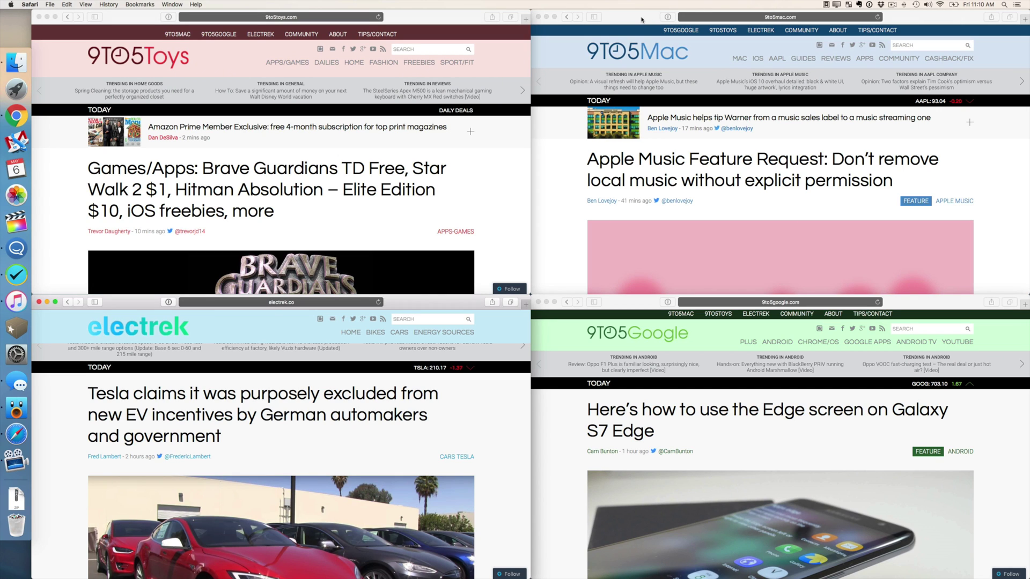
click(847, 5)
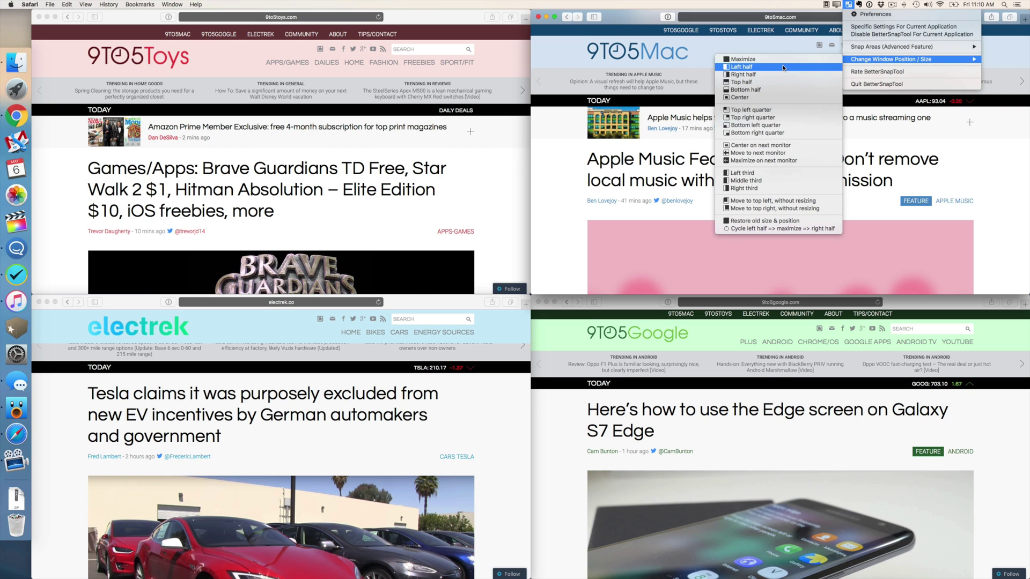
Snap 9to5Mac left and 9to5Google top-right, then unsnap and shrink 9to5Mac.
click(785, 68)
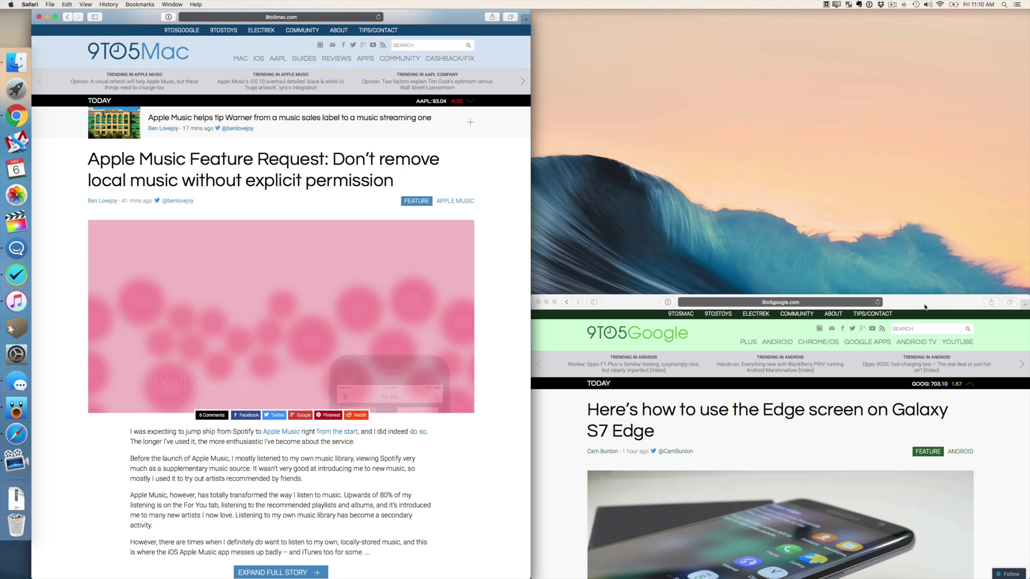
click(934, 308)
click(849, 6)
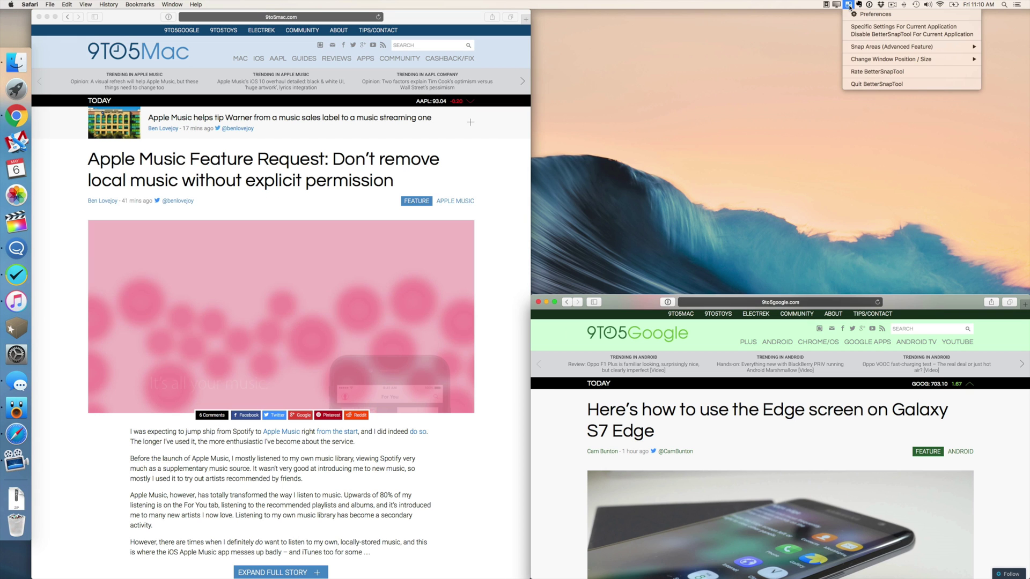
mouse_move(890, 58)
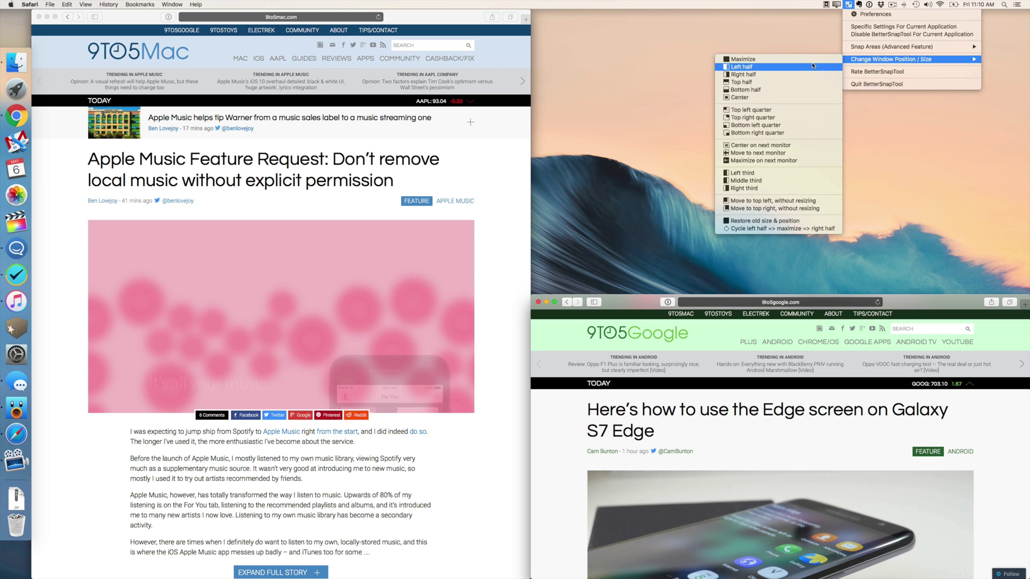
click(804, 119)
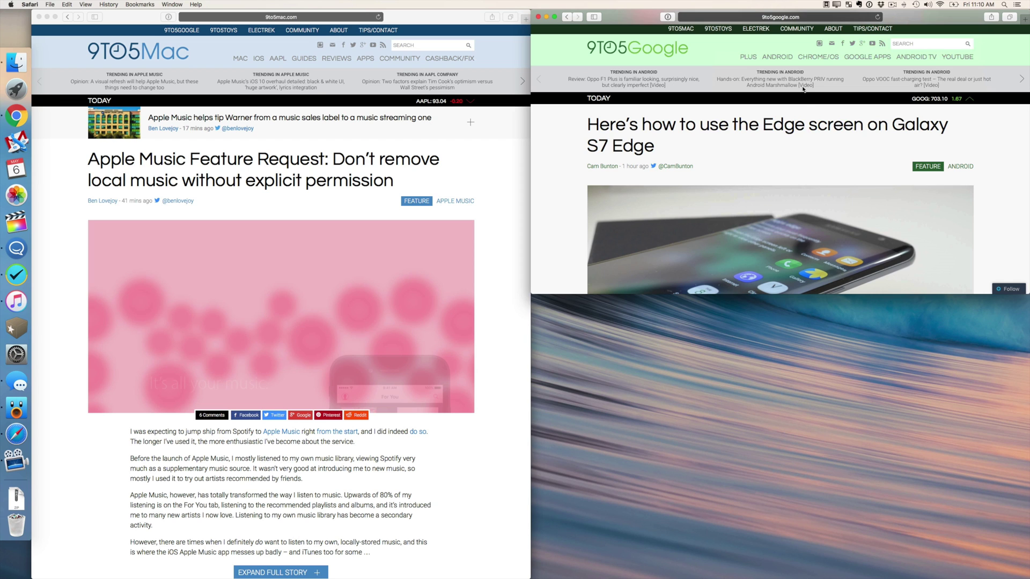
drag(458, 18, 752, 266)
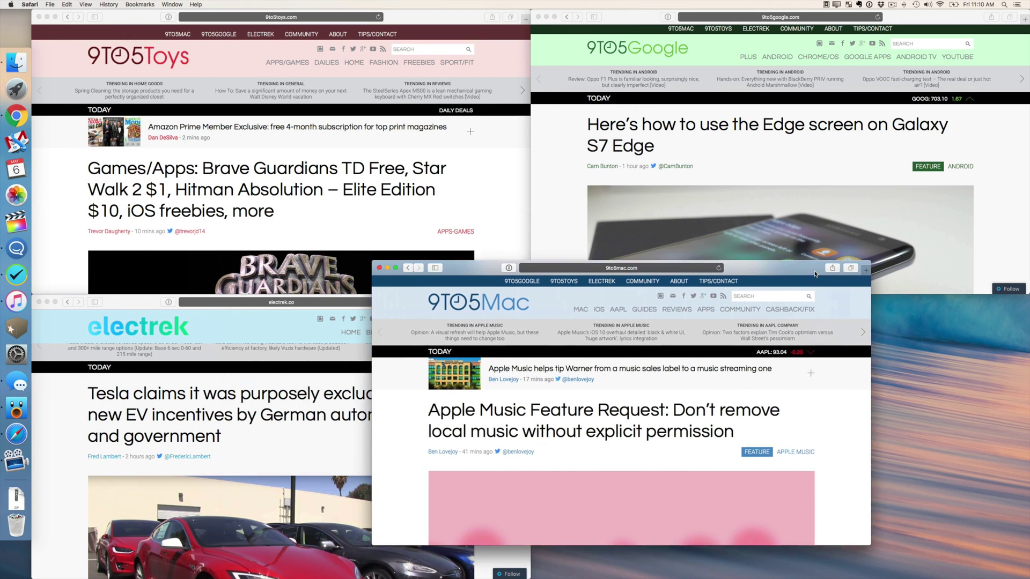
Send the electrek window to the right third of the screen.
key(super+grave)
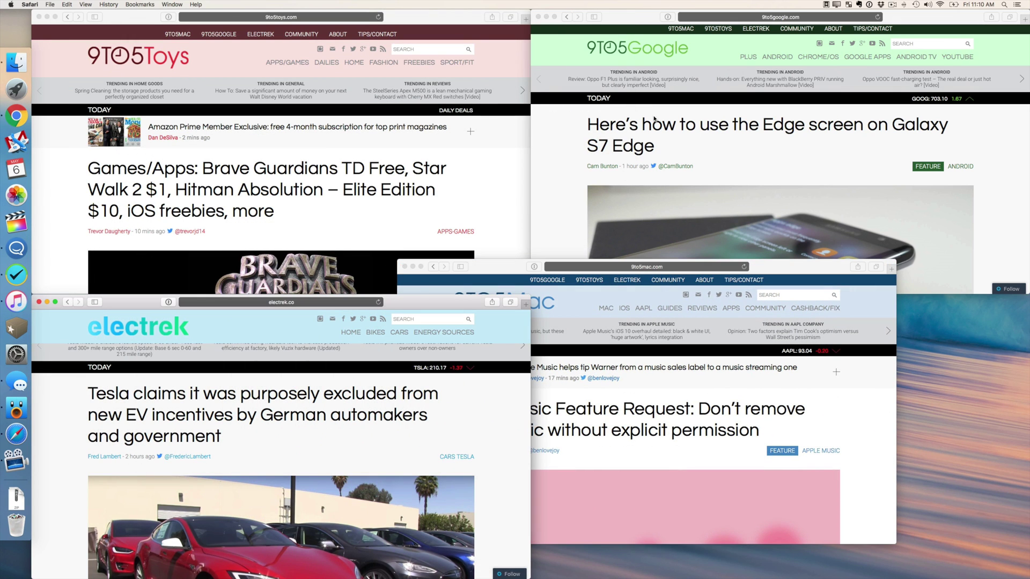
click(847, 5)
mouse_move(891, 59)
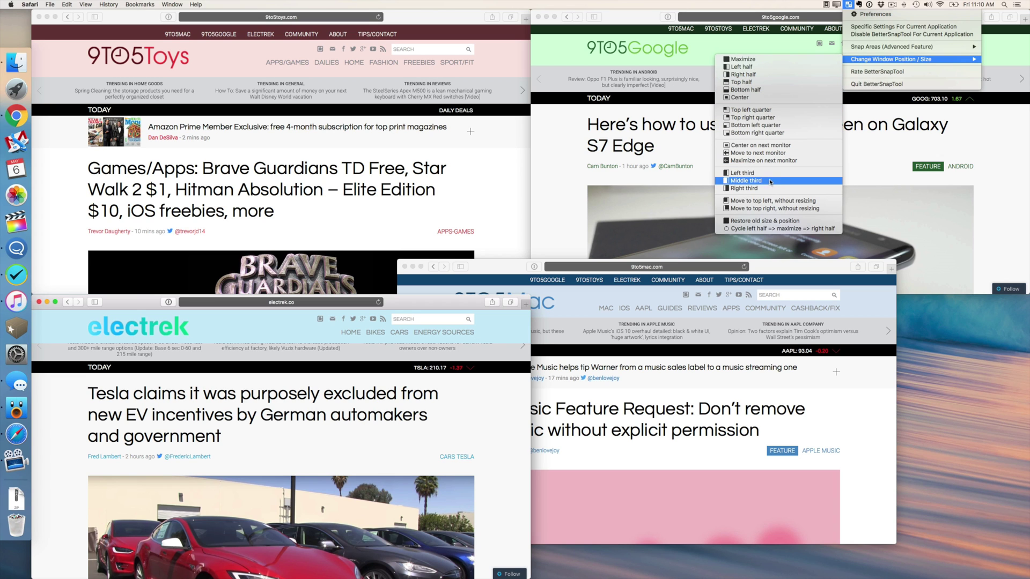
click(768, 188)
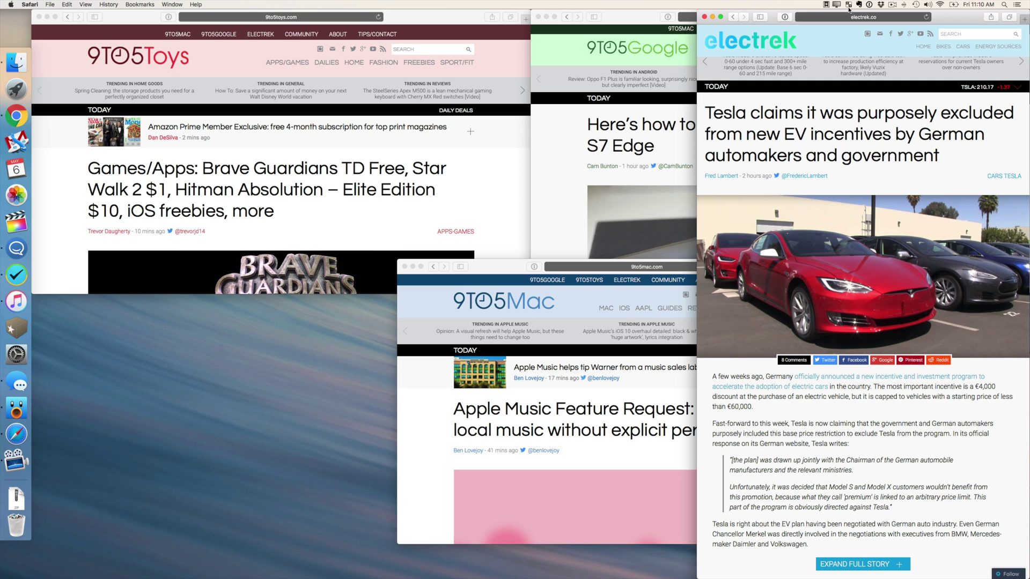
click(848, 5)
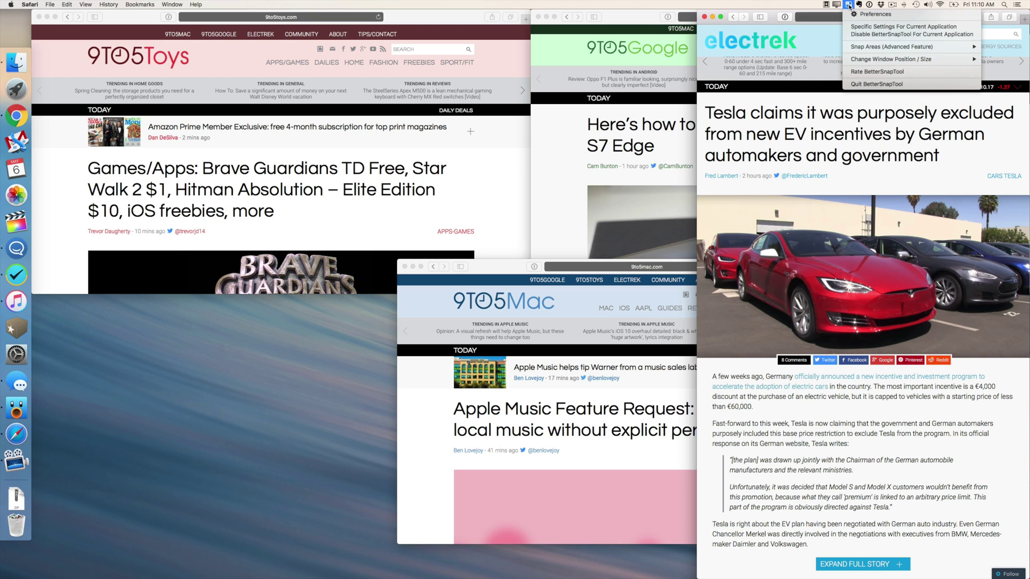
Resize 9to5Mac into a small window at the lower left.
double_click(495, 266)
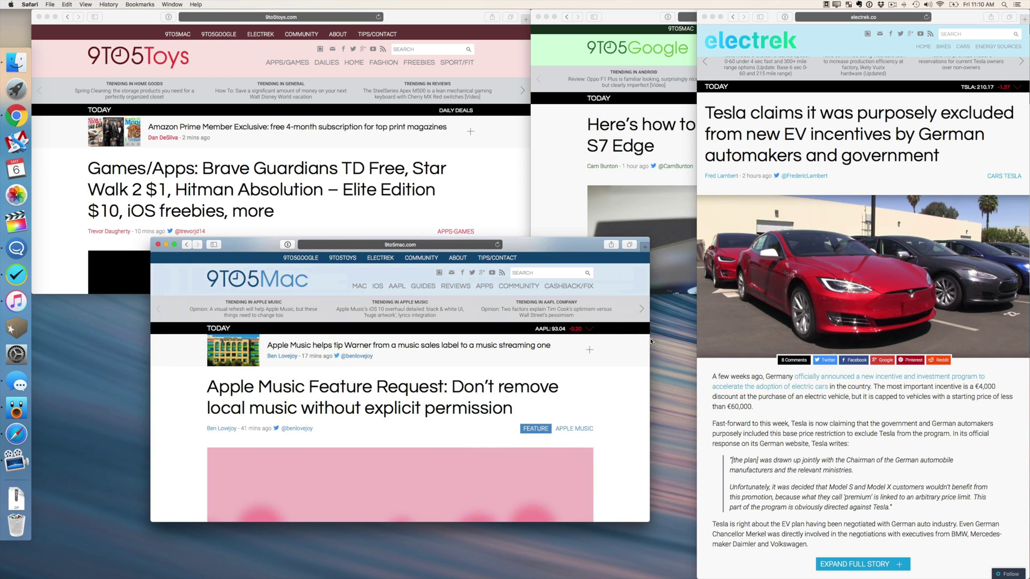
drag(648, 346, 399, 357)
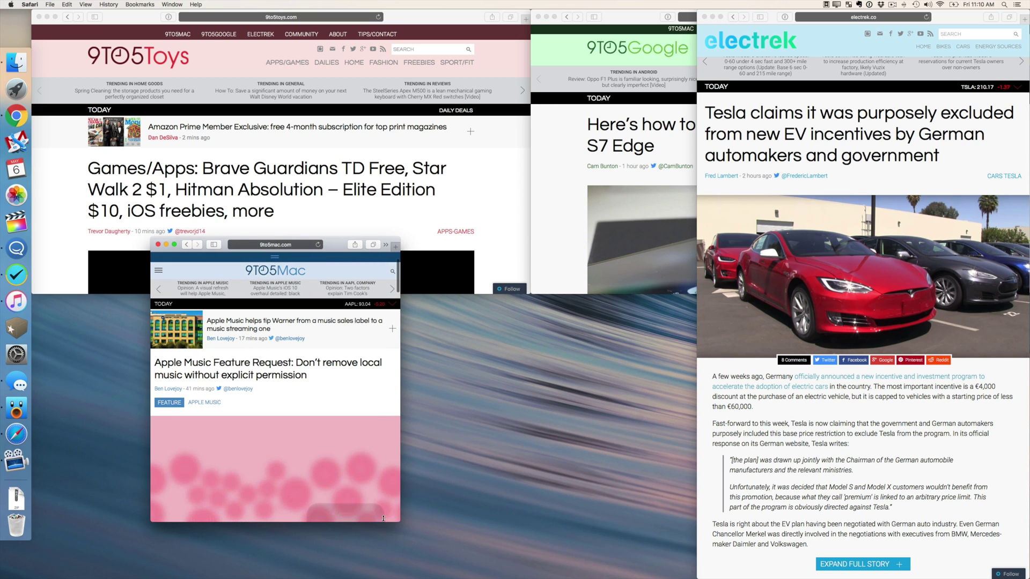
drag(383, 518, 384, 431)
mouse_move(343, 250)
mouse_down()
mouse_move(329, 337)
mouse_move(370, 343)
mouse_up()
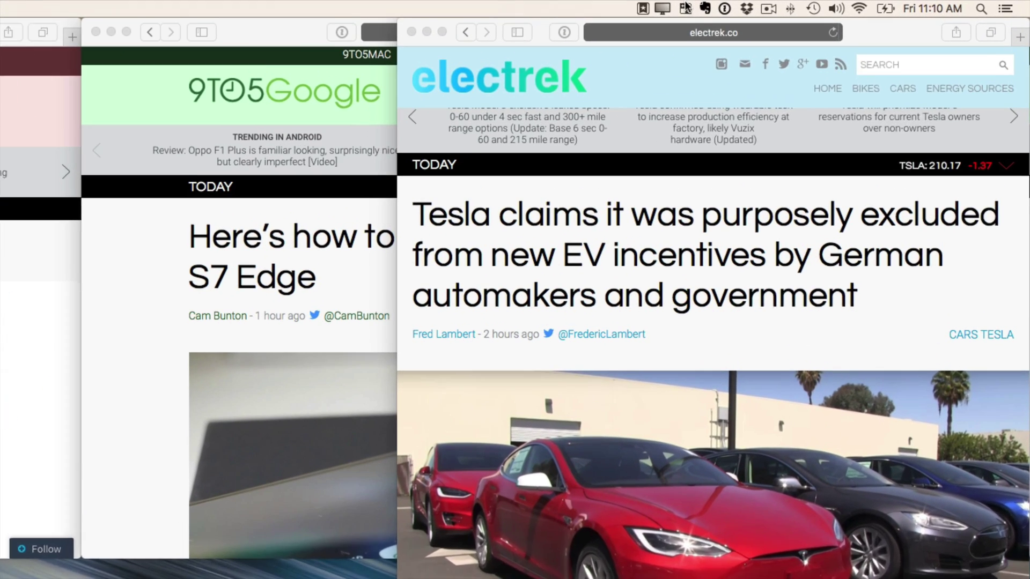
Create a snap area from the 9to5Mac window and fit it over its outline.
click(656, 8)
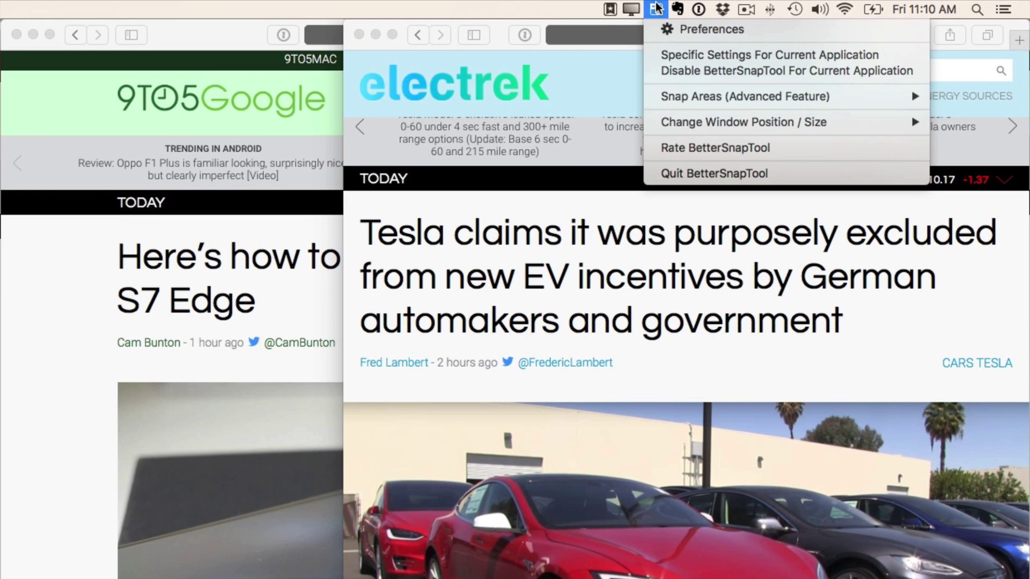
mouse_move(892, 47)
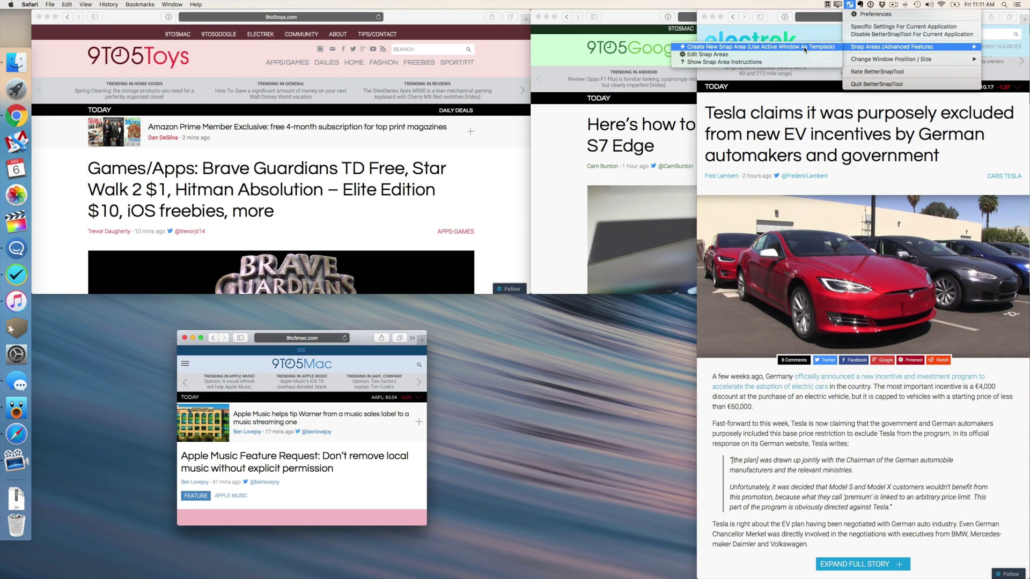
click(804, 46)
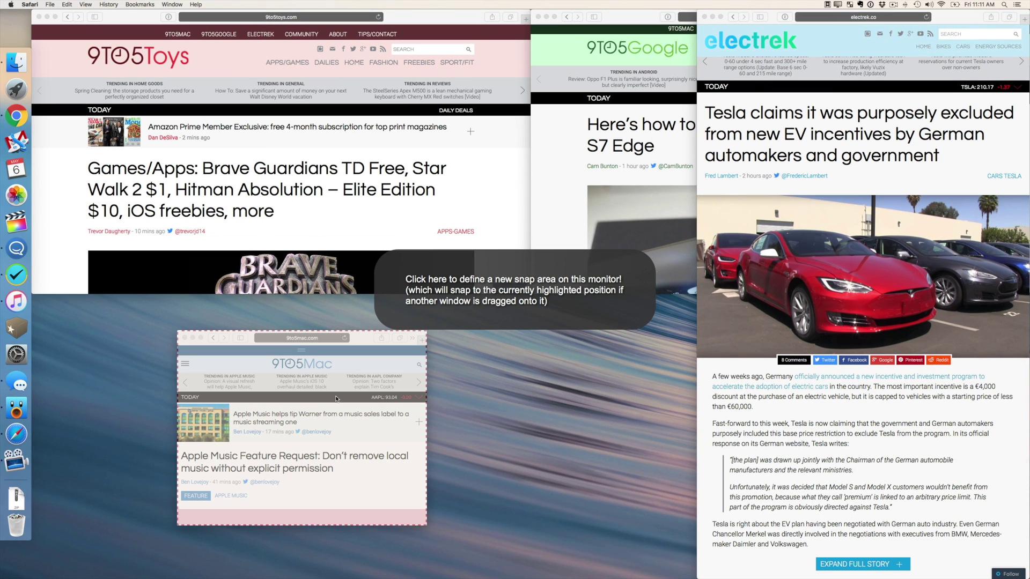
click(484, 309)
drag(536, 165, 254, 352)
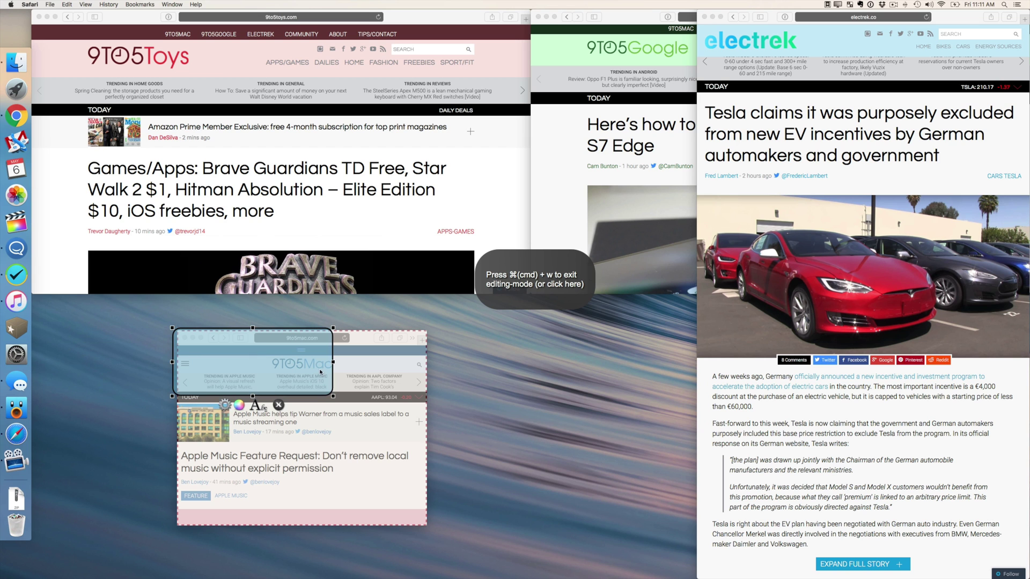
drag(333, 394, 432, 530)
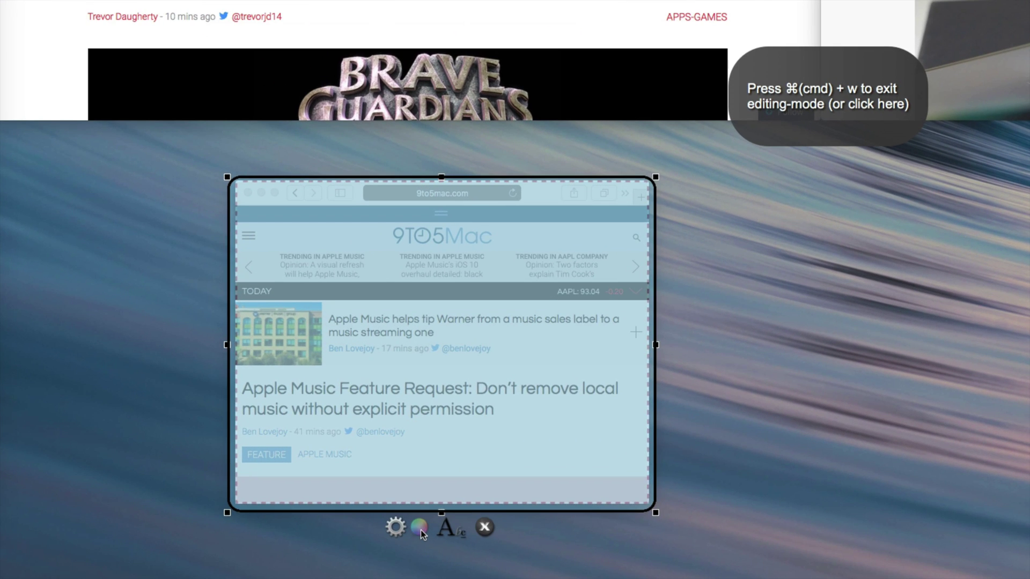
Set the new snap area's border width to 14 px and its colour to blue.
click(421, 530)
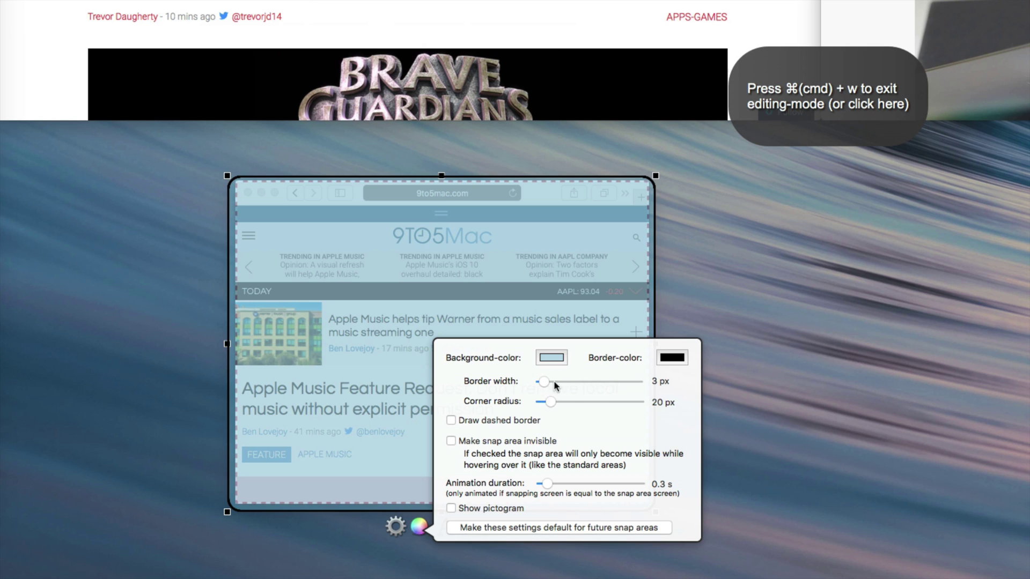
drag(555, 382, 560, 382)
click(672, 358)
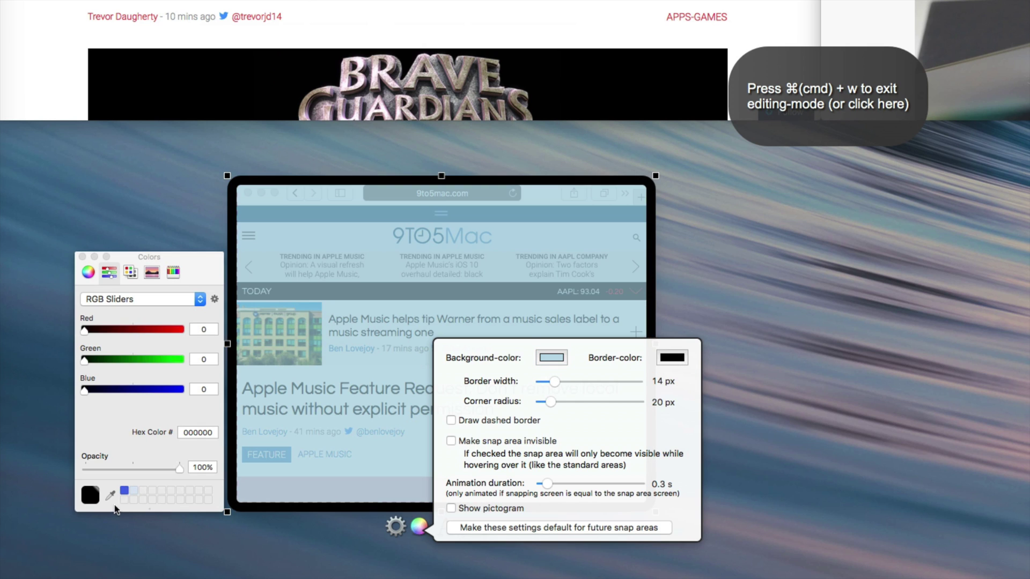
click(124, 491)
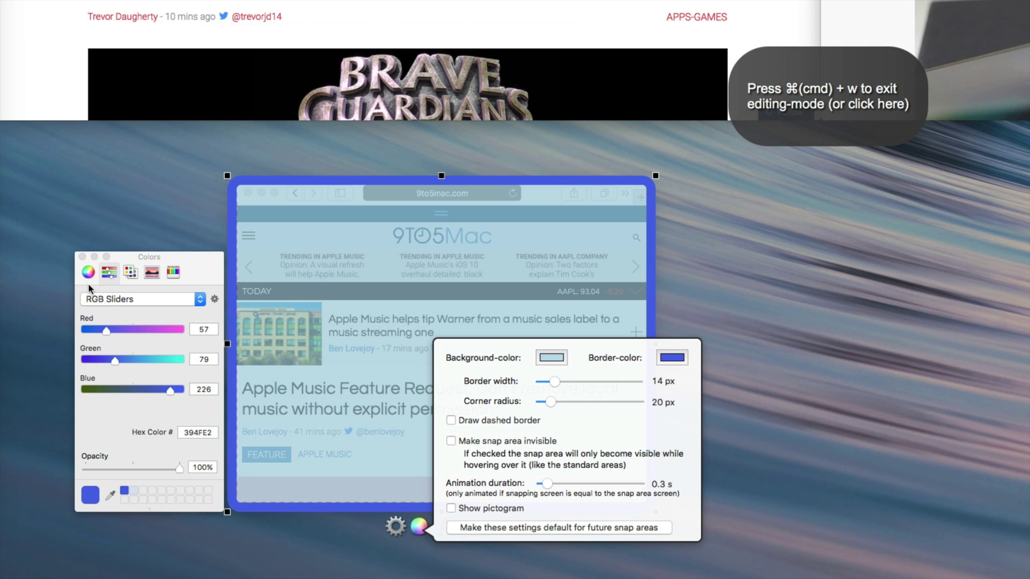
click(82, 257)
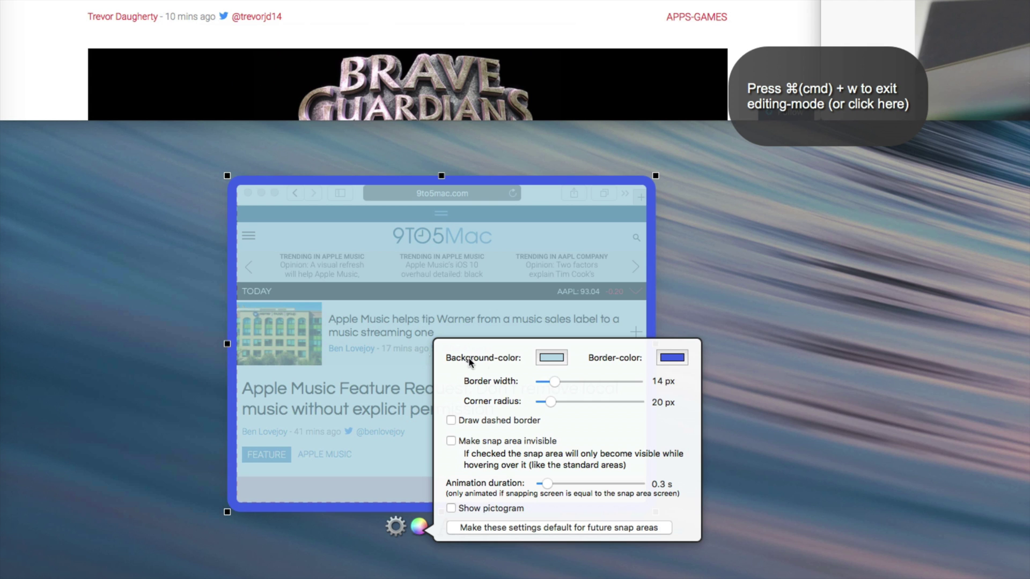
click(392, 456)
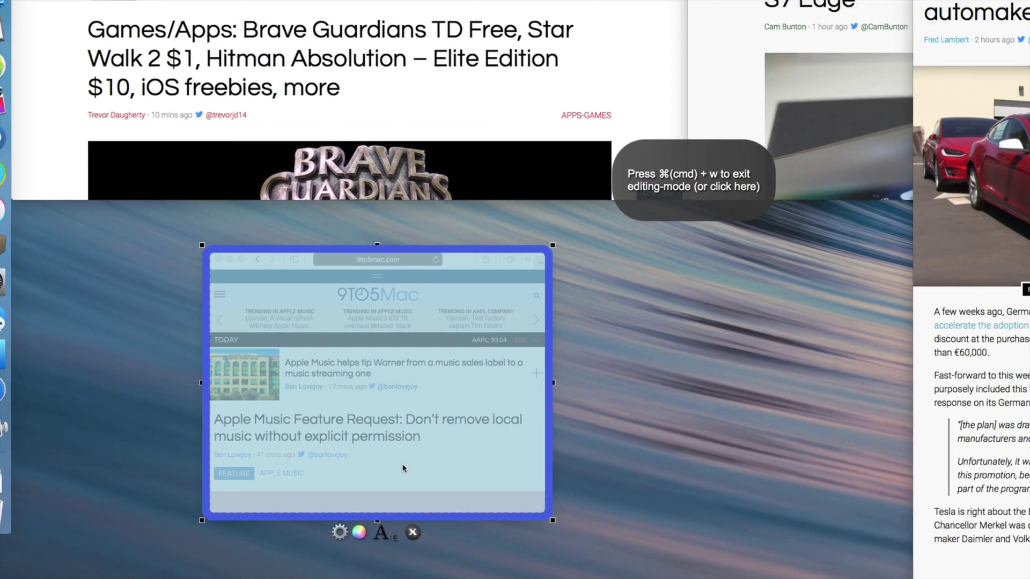
Exit editing mode, snap 9to5Toys into the custom area, and test it with 9to5Google.
click(540, 282)
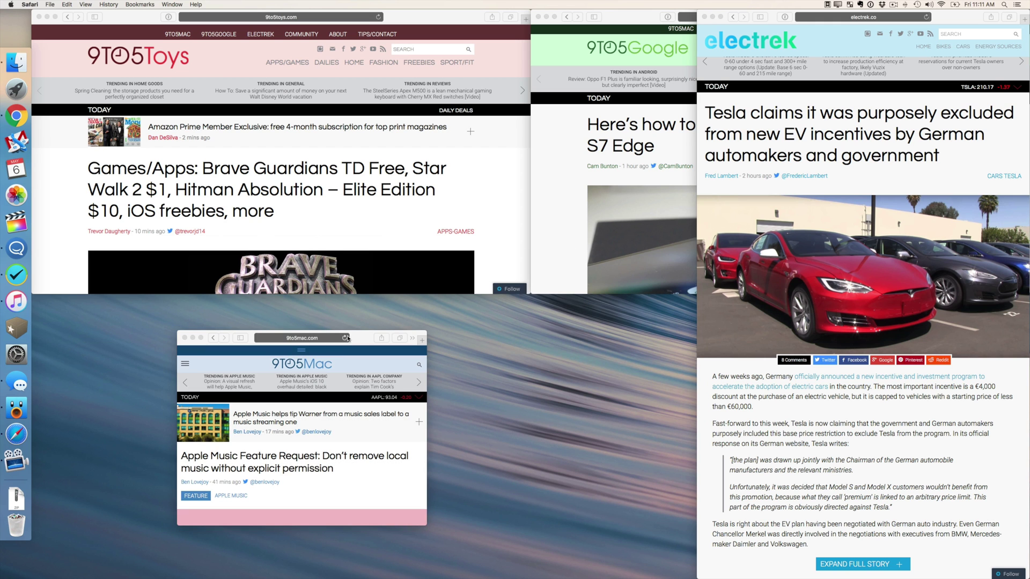
drag(347, 337, 294, 186)
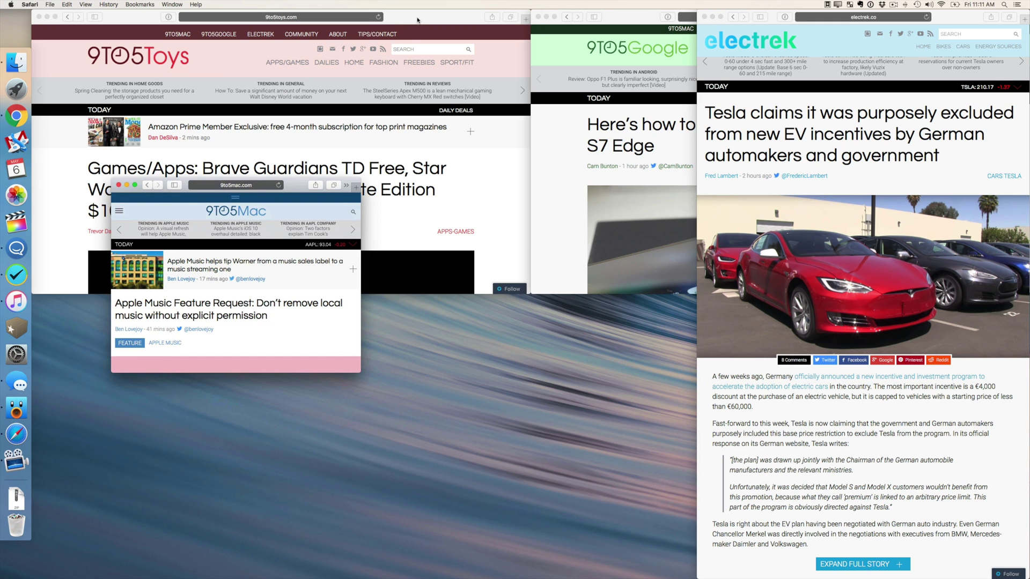
drag(413, 18, 391, 406)
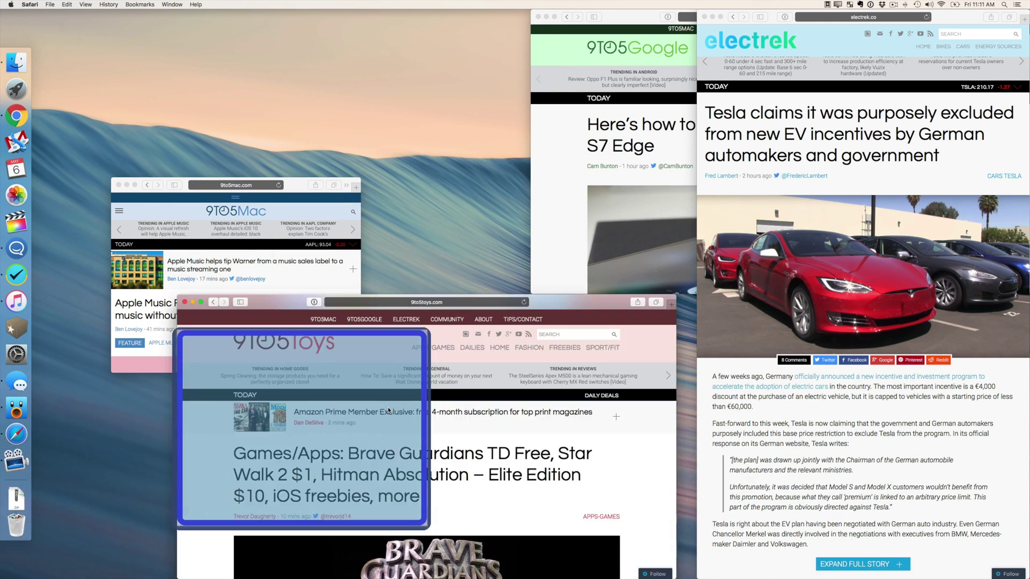
drag(389, 411, 462, 360)
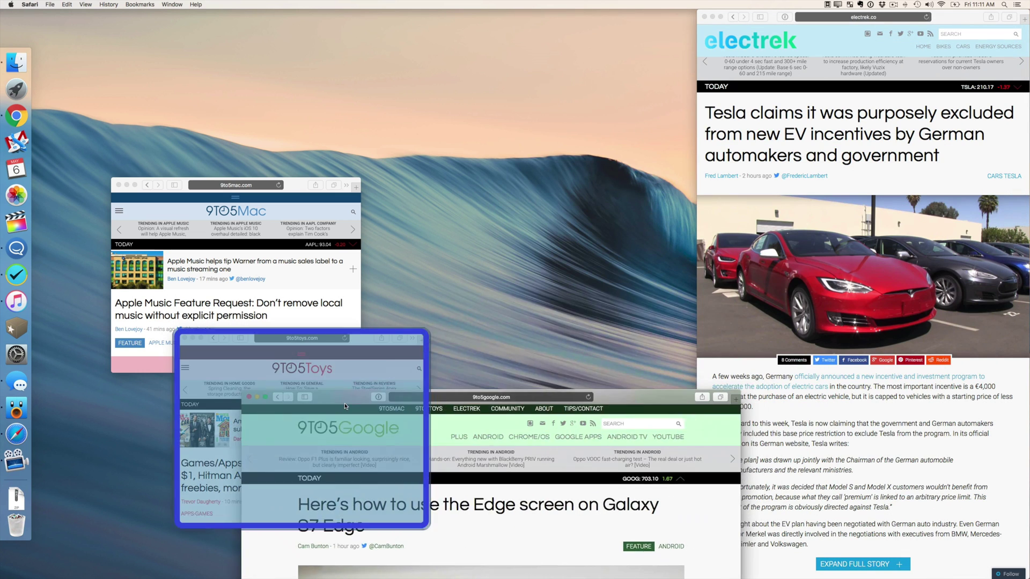
drag(636, 16, 509, 392)
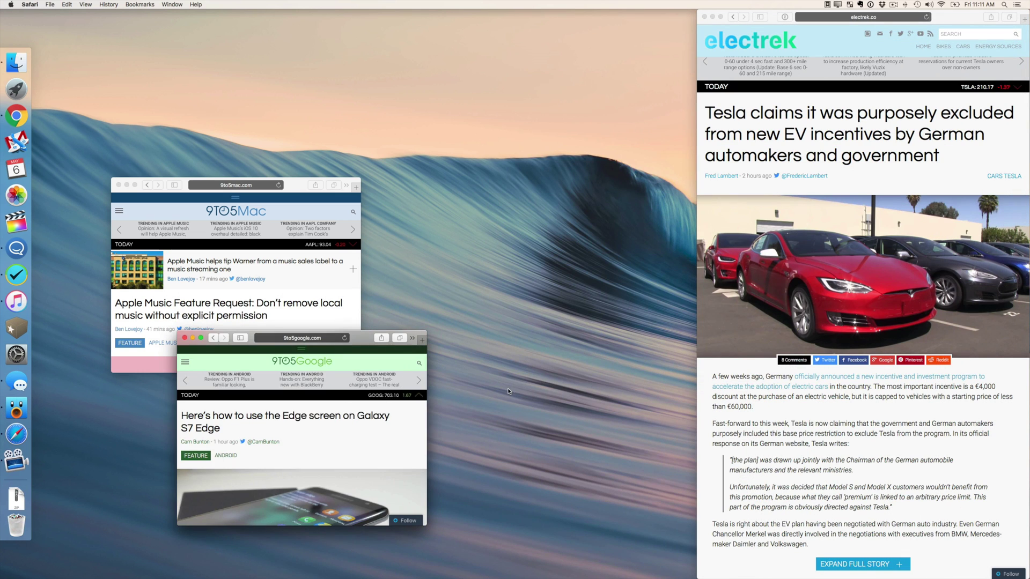
drag(362, 339, 572, 127)
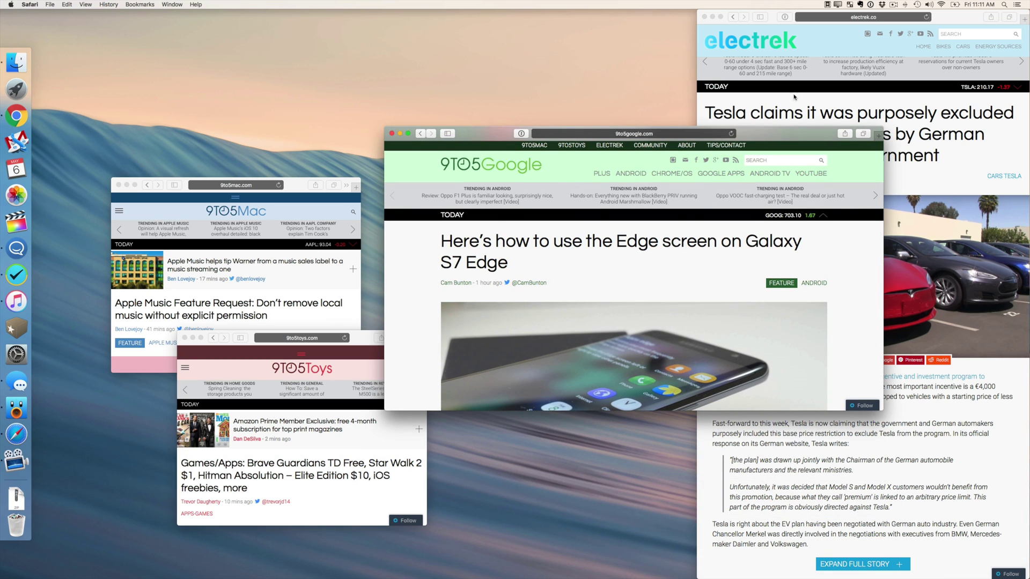
scroll(817, 74, up, 1)
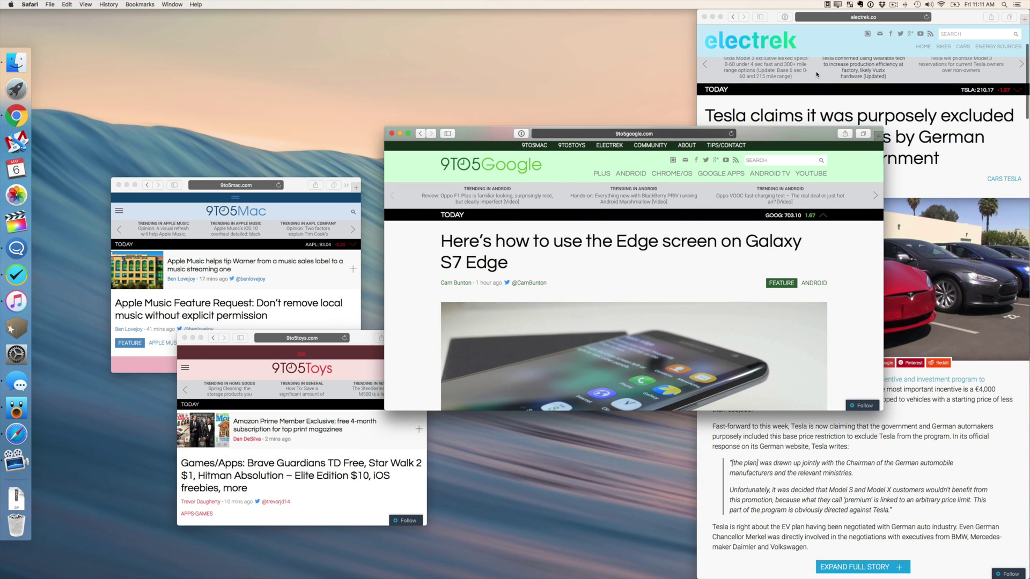
Tour BetterSnapTool's preference tabs: appearance, keyboard shortcuts, snap areas, extras, general.
click(849, 4)
click(873, 14)
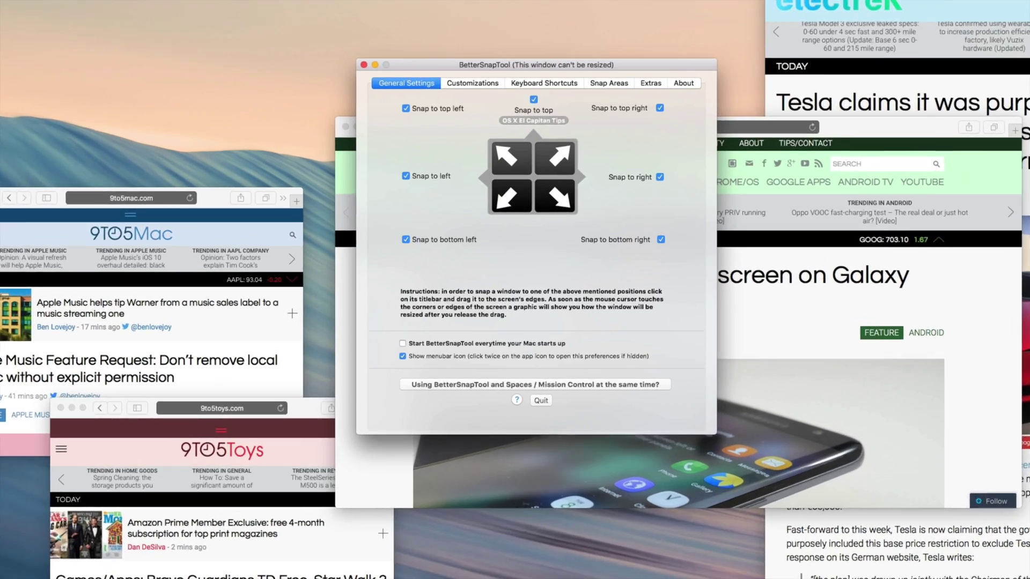
click(466, 57)
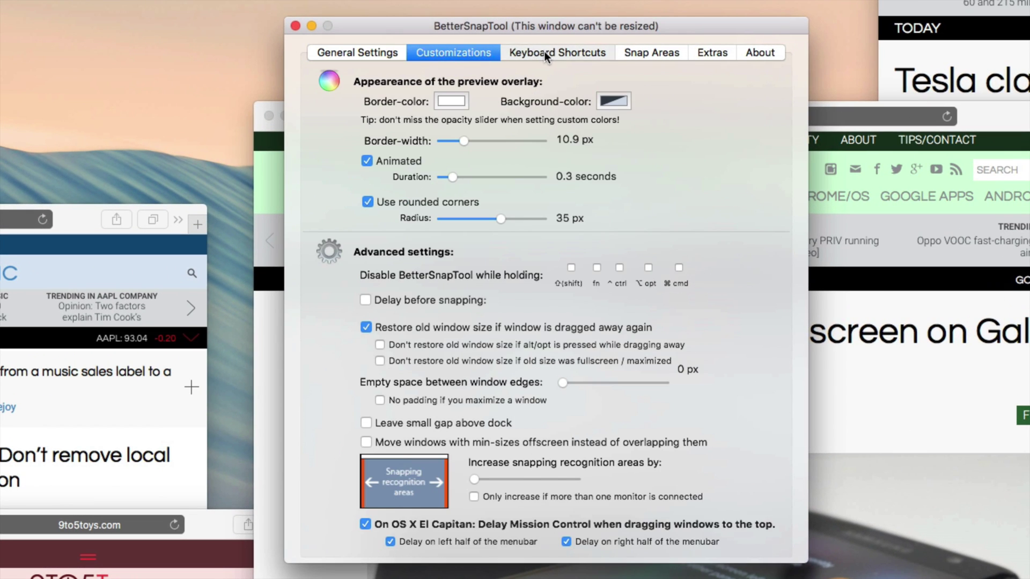
click(593, 51)
click(648, 52)
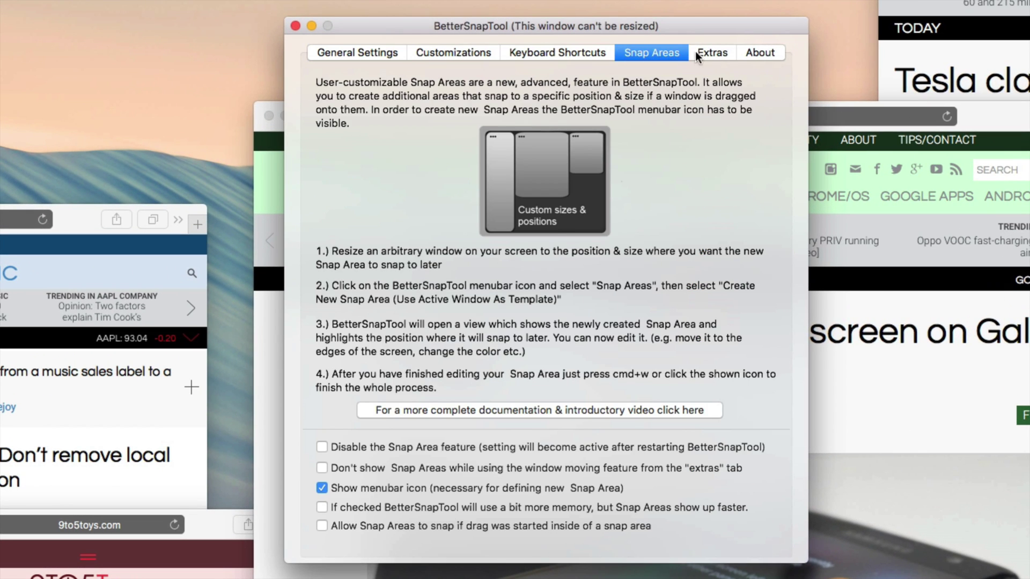
click(712, 53)
click(358, 51)
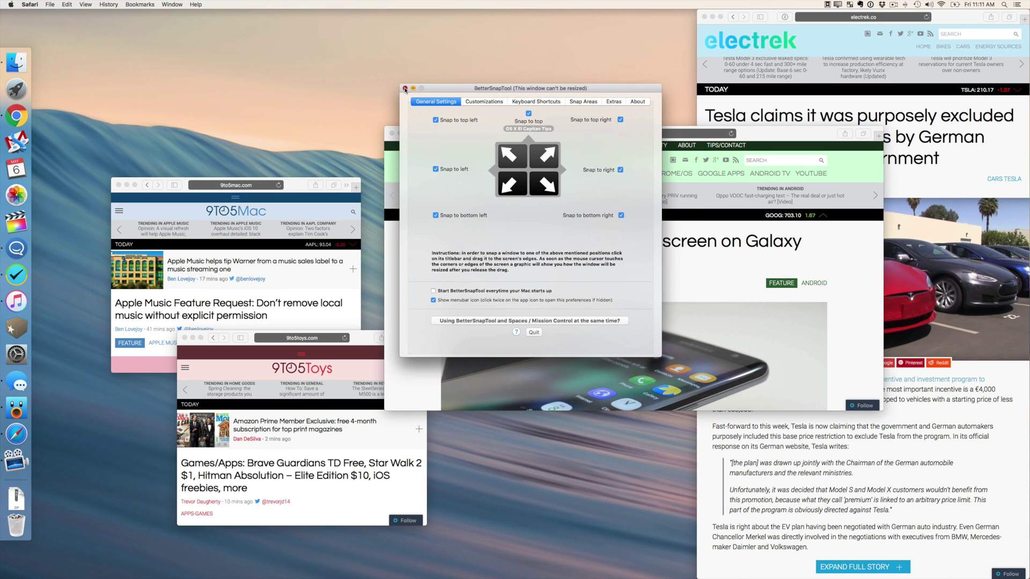
click(404, 88)
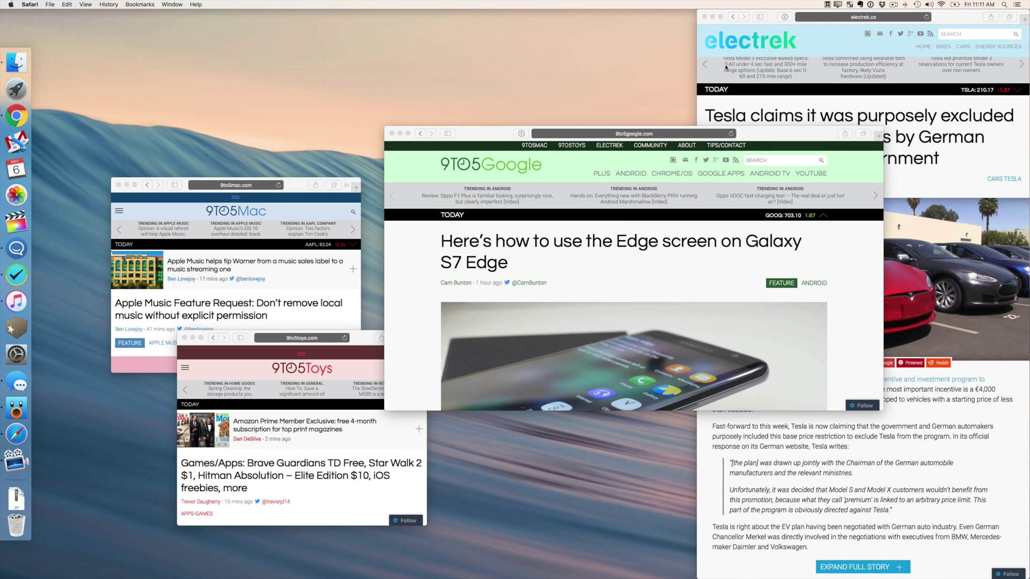
Quit BetterSnapTool and show the window-management apps in Launchpad.
click(849, 5)
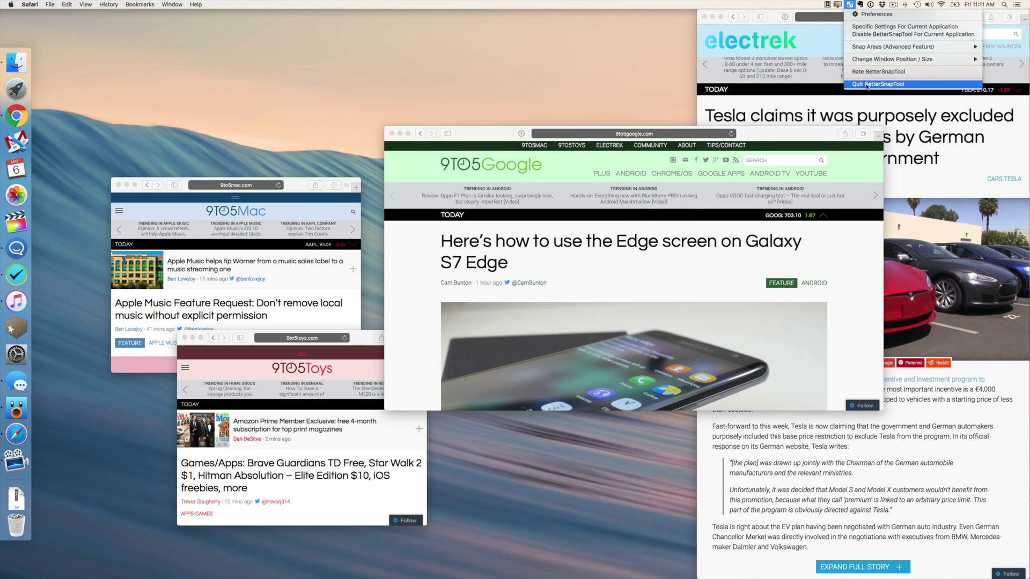
click(464, 204)
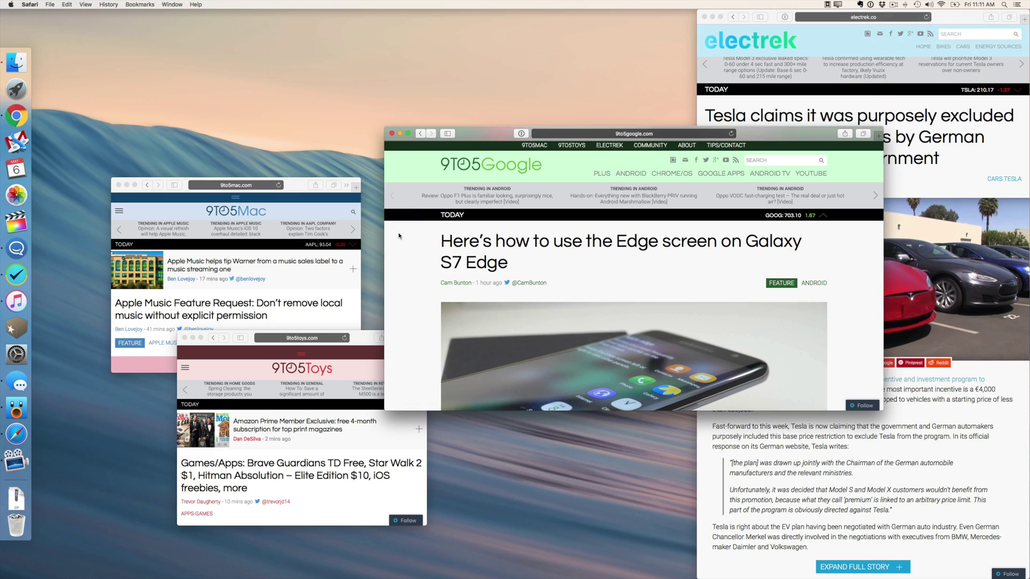
key(F4)
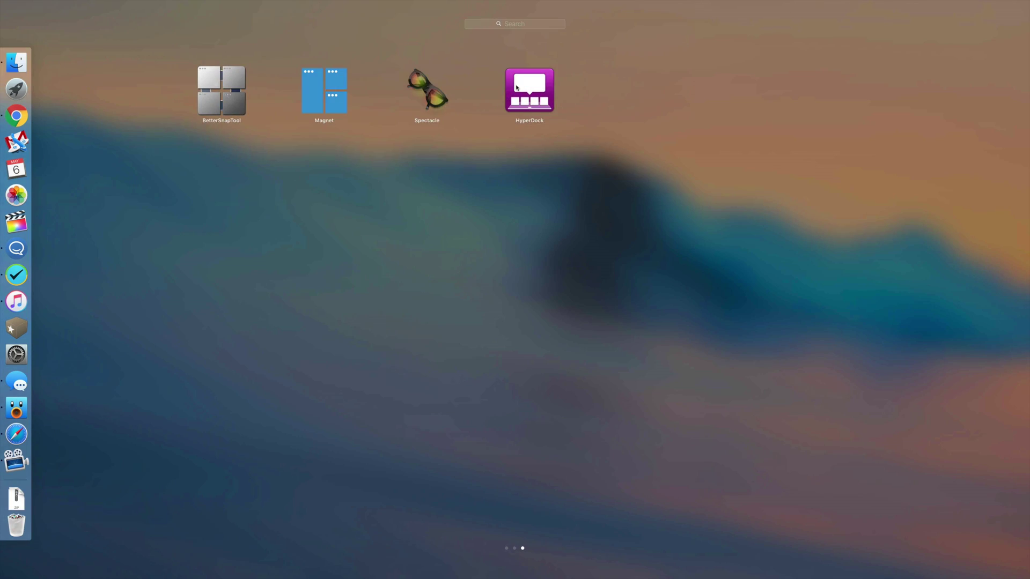
Launch HyperDock, view its Window Management preferences, and close them.
click(516, 86)
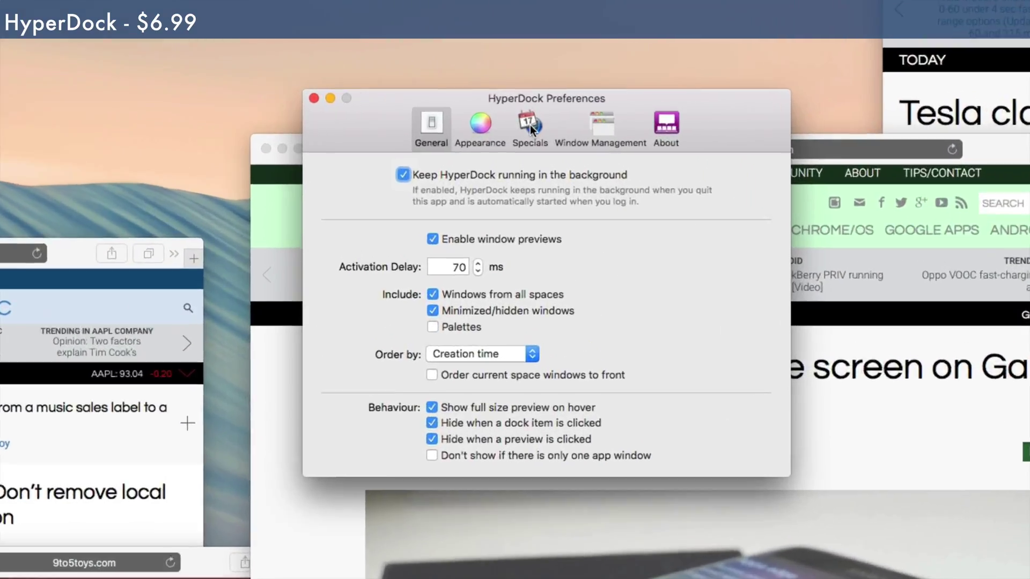
click(598, 135)
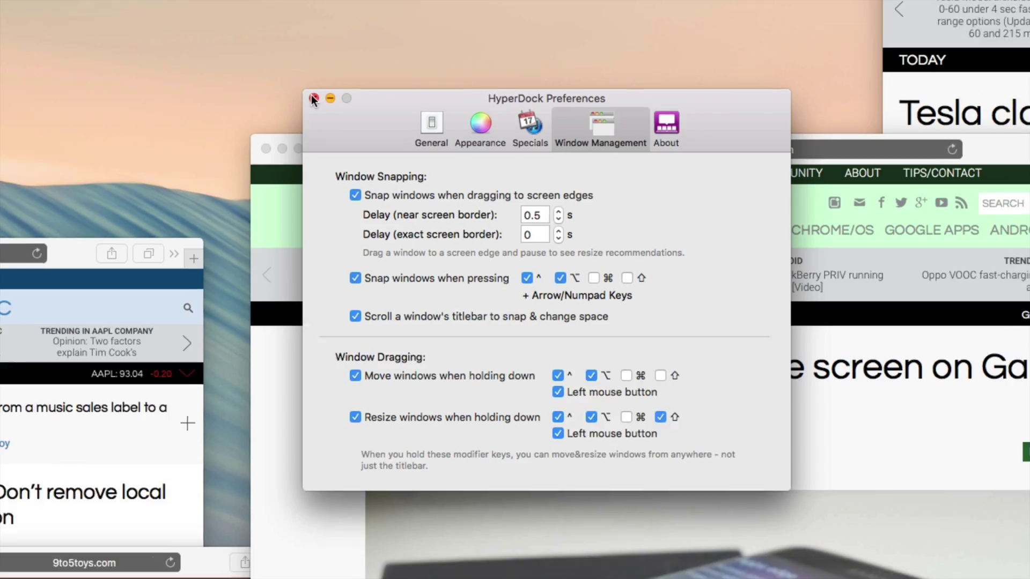
click(304, 97)
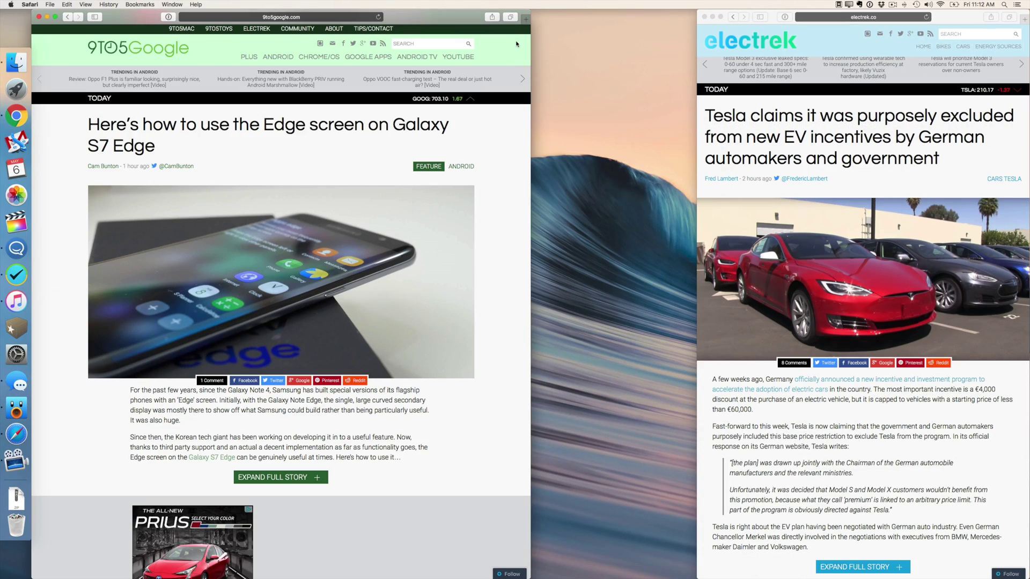
Snap electrek lower-right, 9to5Google upper-right, and 9to5Mac into the left half.
mouse_move(766, 23)
mouse_down()
mouse_move(763, 38)
mouse_move(807, 20)
mouse_move(724, 41)
mouse_up()
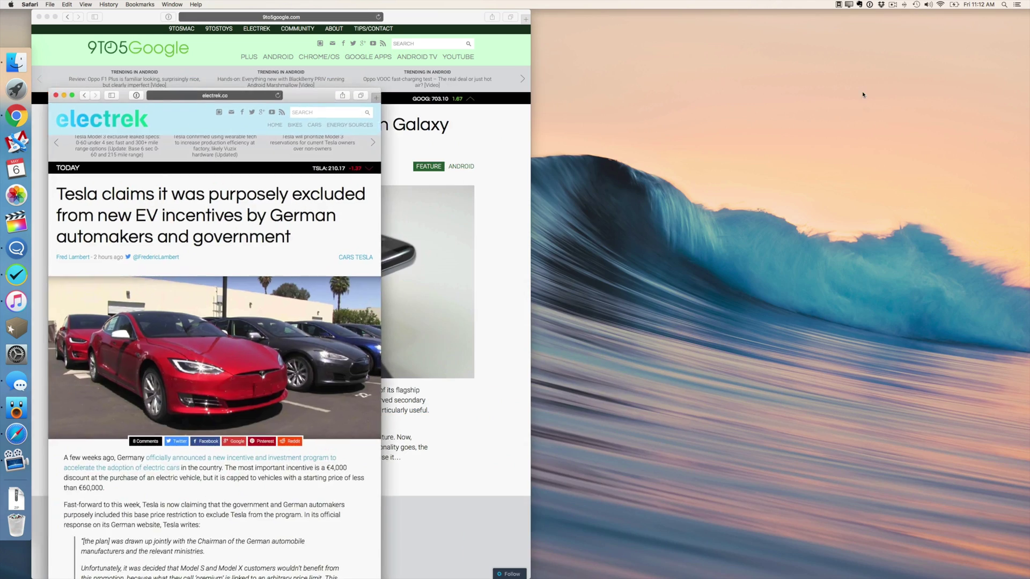
mouse_move(643, 22)
mouse_down()
mouse_move(1000, 555)
mouse_move(1025, 576)
mouse_up()
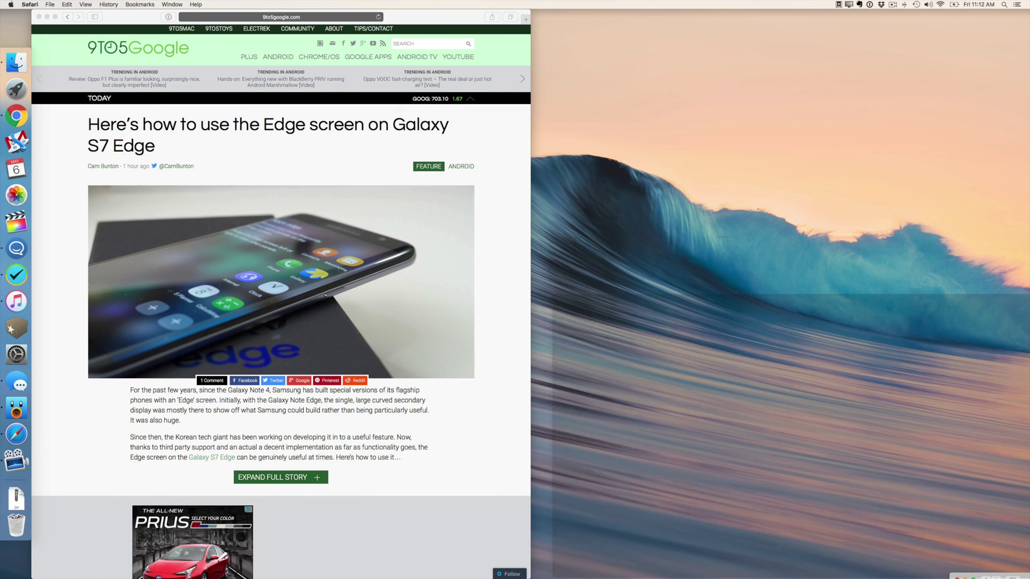
drag(405, 17, 1026, 7)
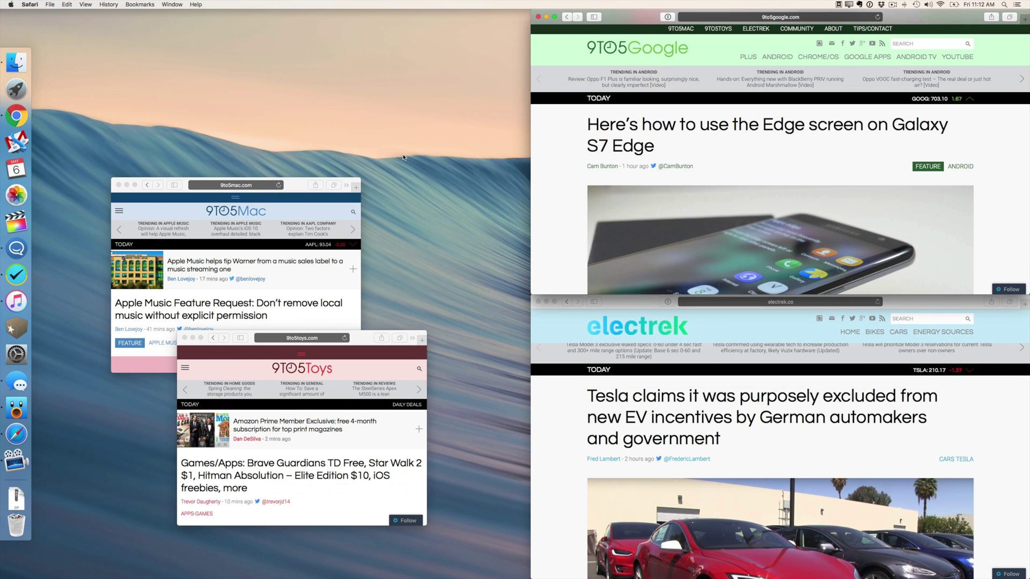
drag(298, 188, 3, 185)
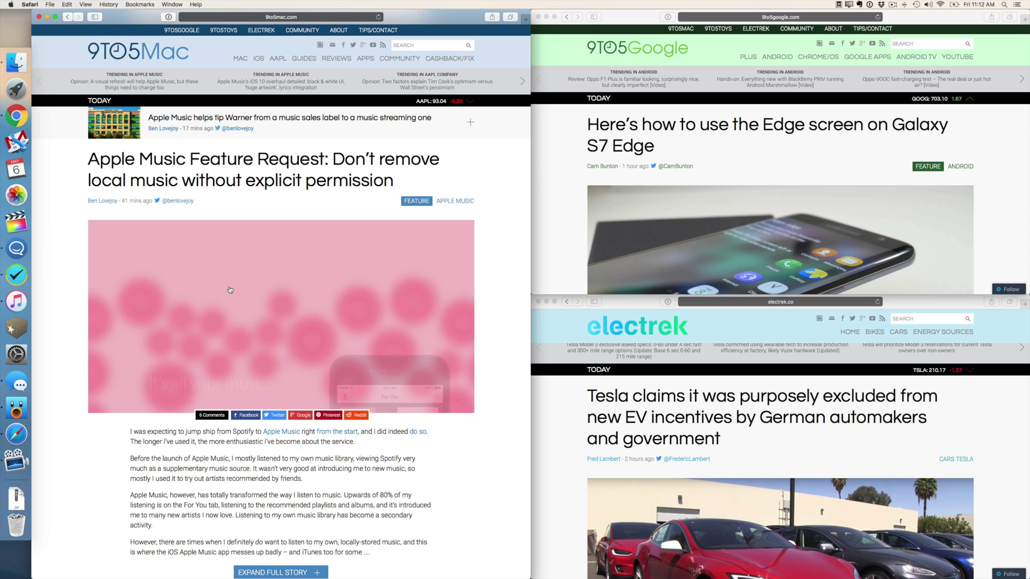
Preview the open Safari windows from the Dock, then open Launchpad.
click(17, 434)
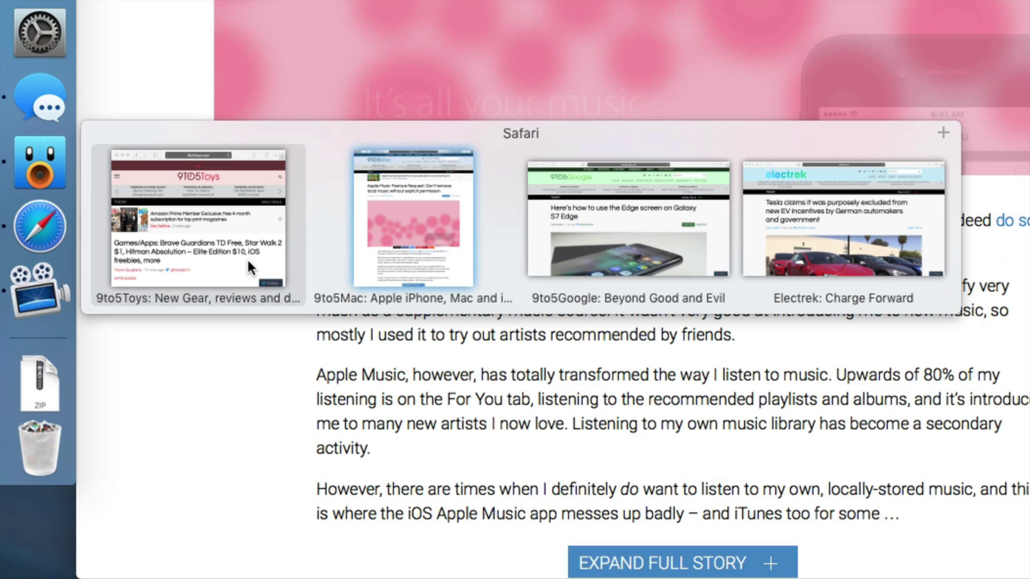
mouse_move(413, 218)
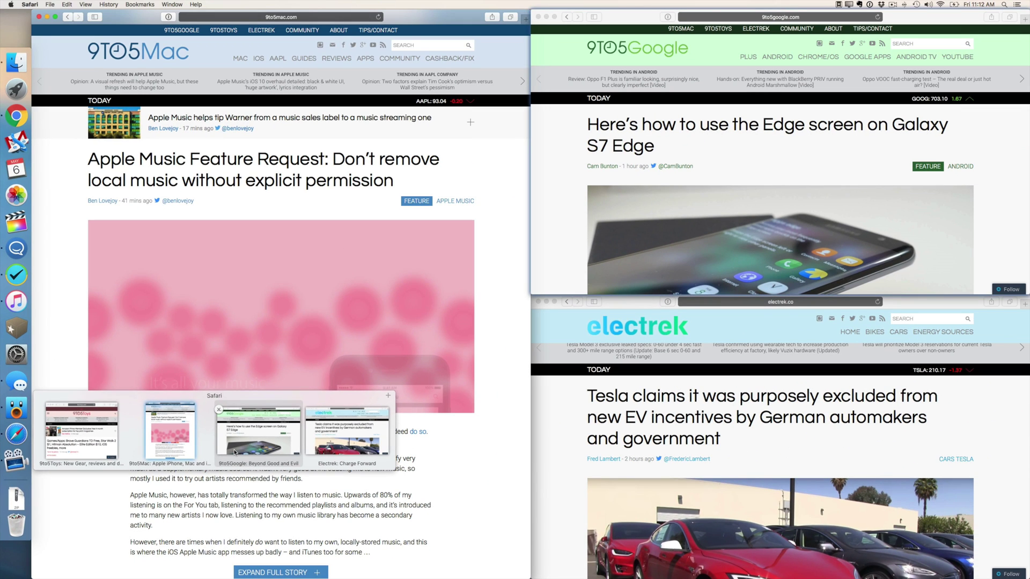
click(236, 451)
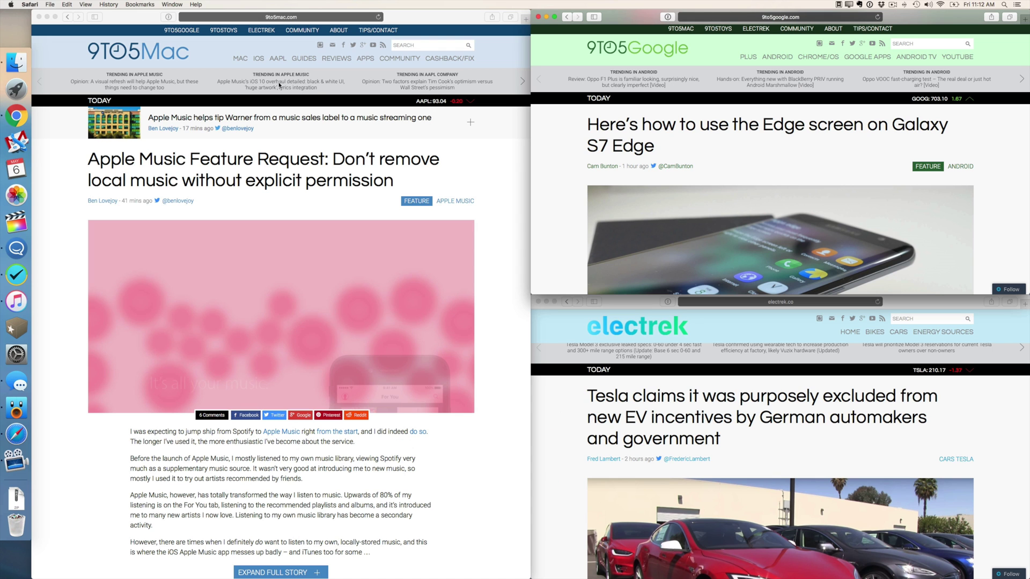
key(F4)
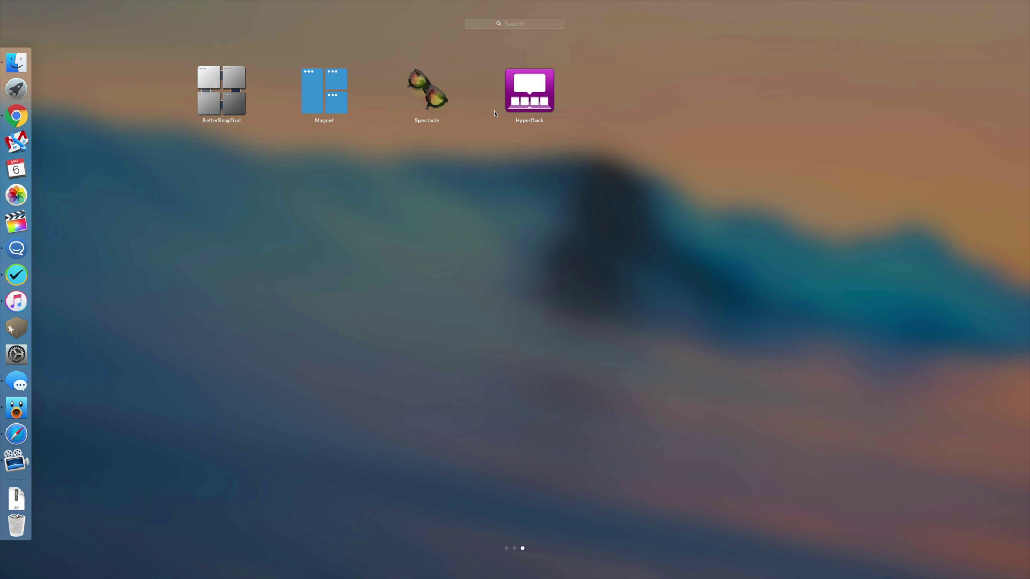
Launch Spectacle from Launchpad and open its menu-bar window-position menu.
click(427, 96)
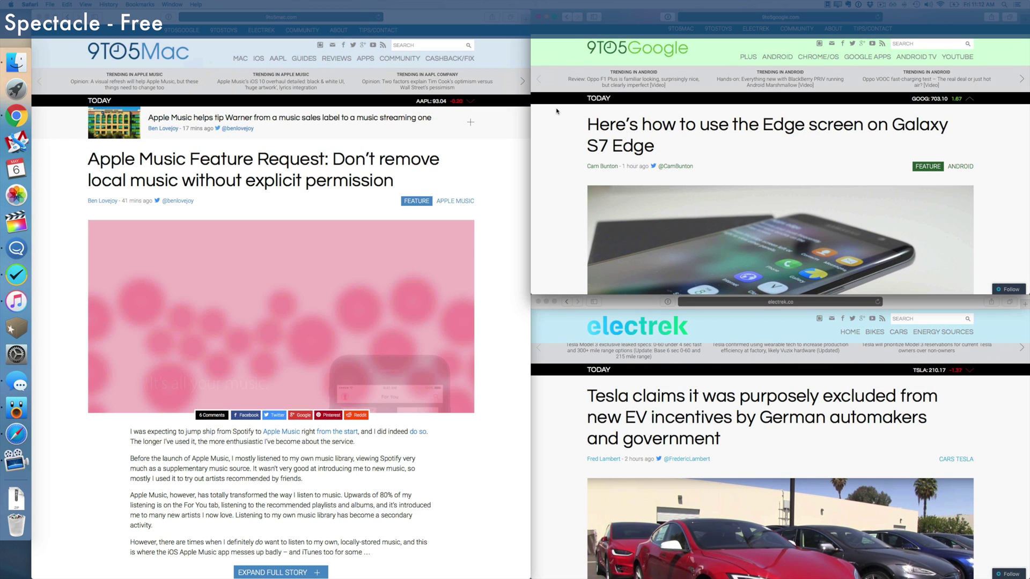
click(893, 5)
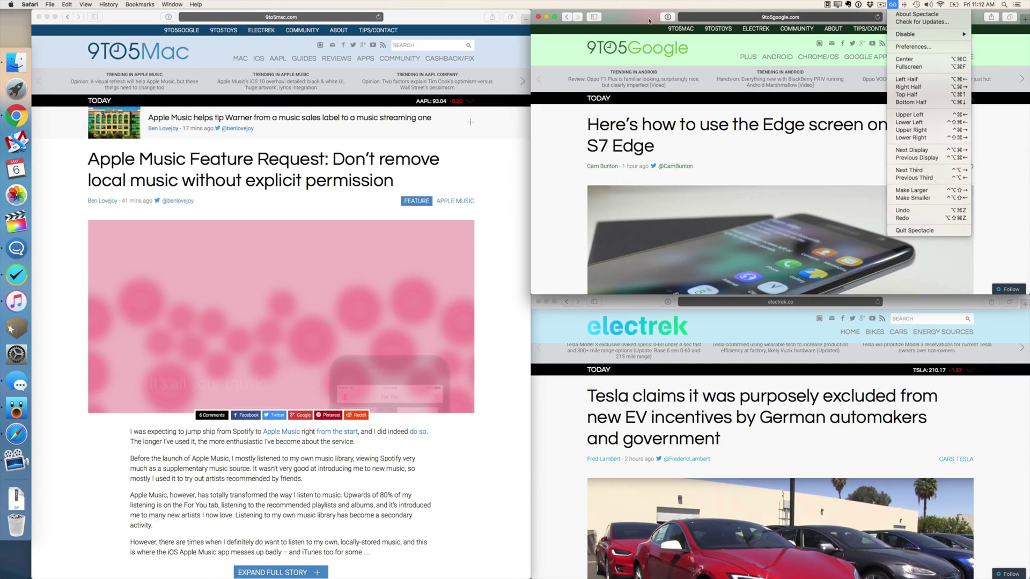
Move 9to5Google to the bottom half, then centre it, then into the upper-right quarter.
click(648, 20)
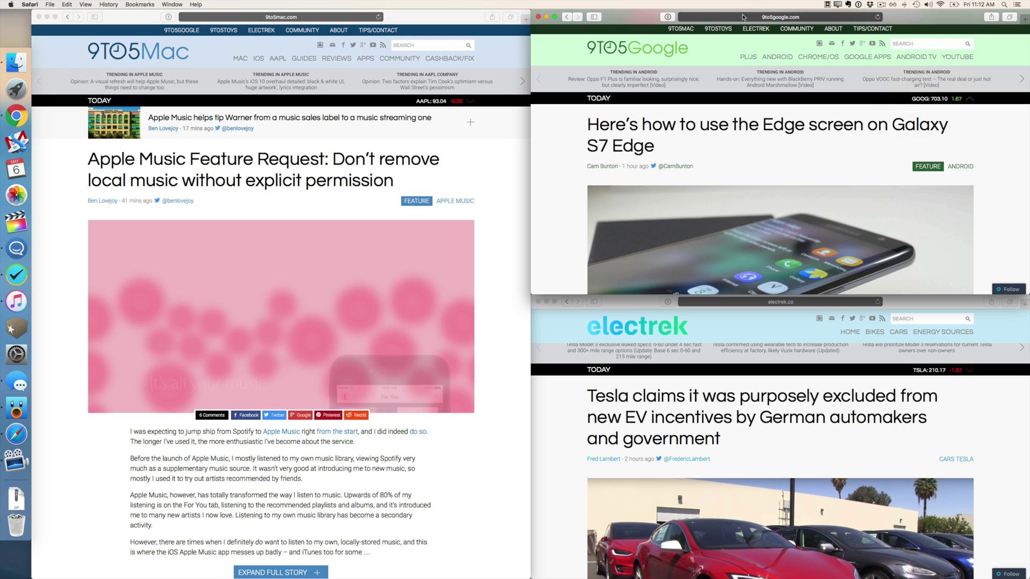
click(893, 5)
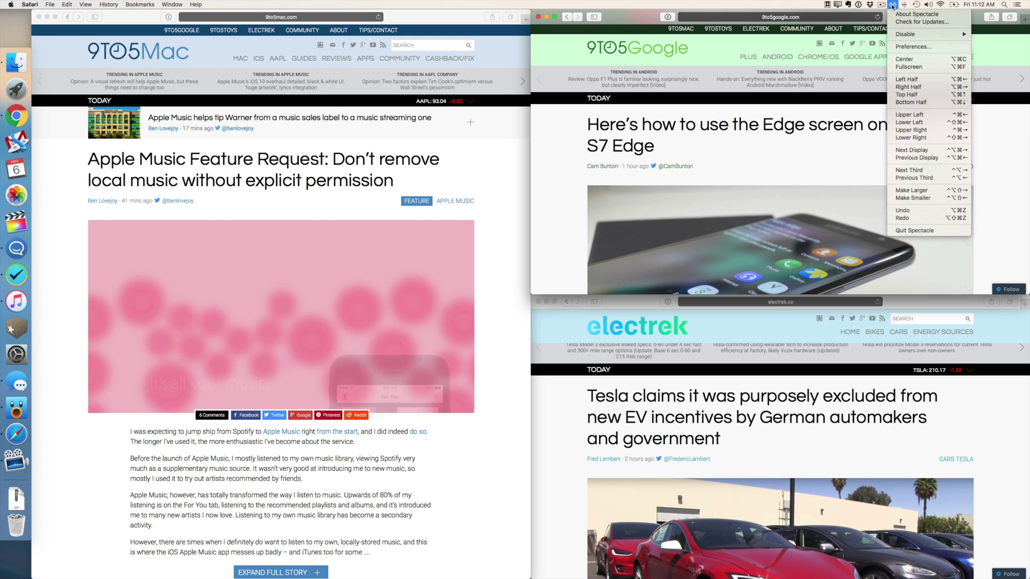
click(910, 103)
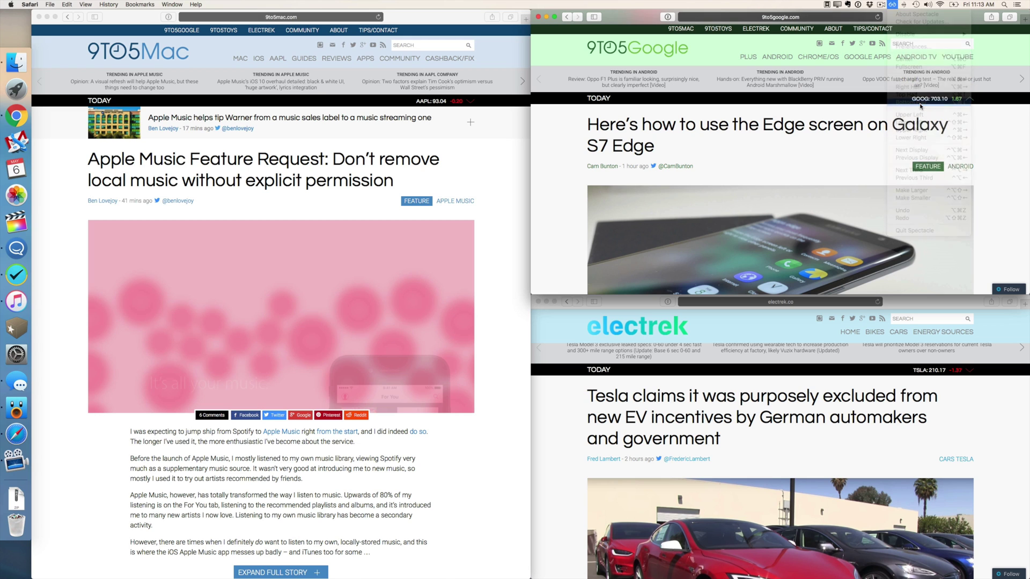
click(892, 5)
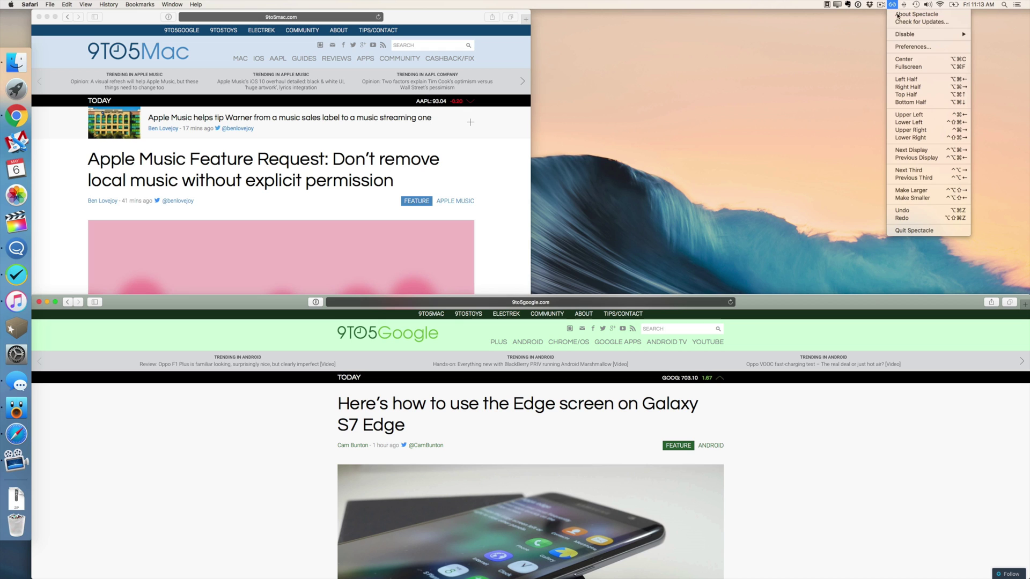
click(919, 61)
click(882, 5)
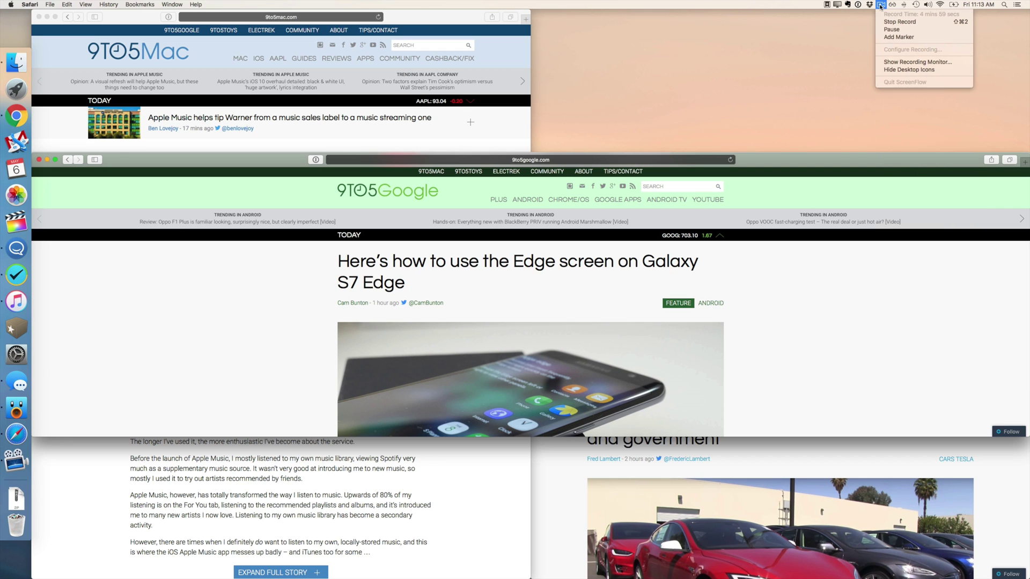
click(890, 6)
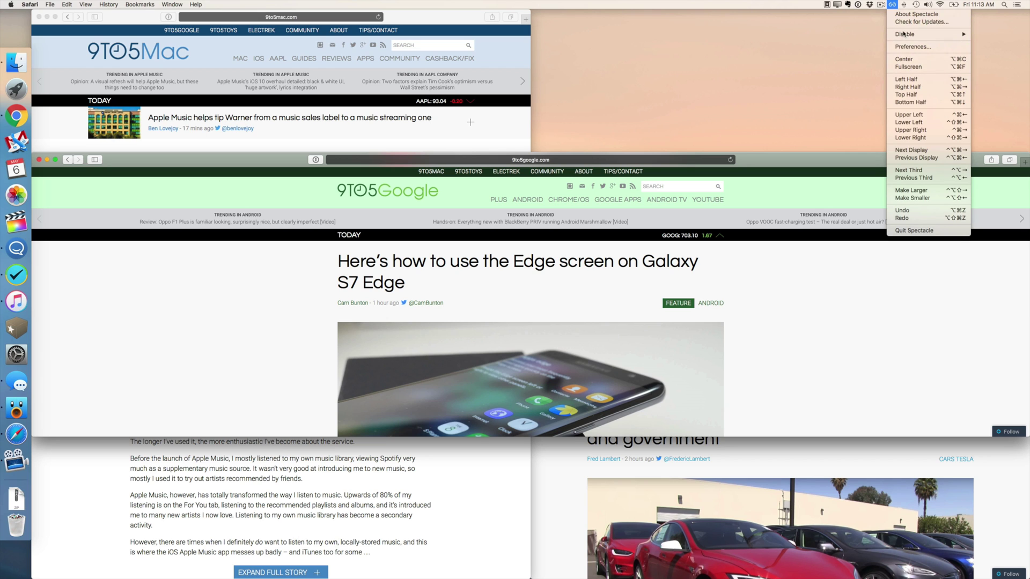
click(921, 131)
Shrink 9to5Google three times with Make Smaller, then snap it upper-left.
click(894, 6)
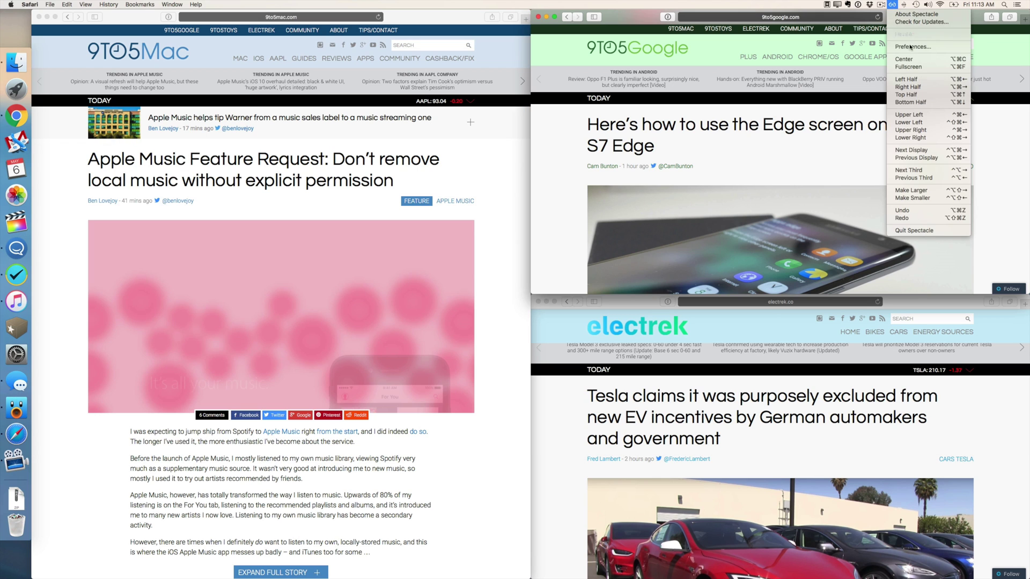
click(926, 198)
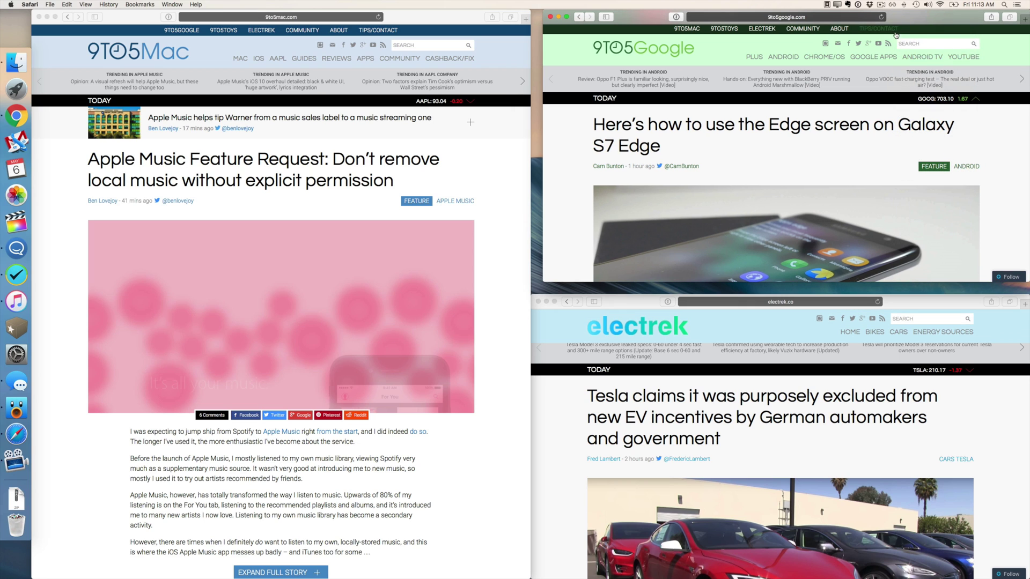
click(891, 6)
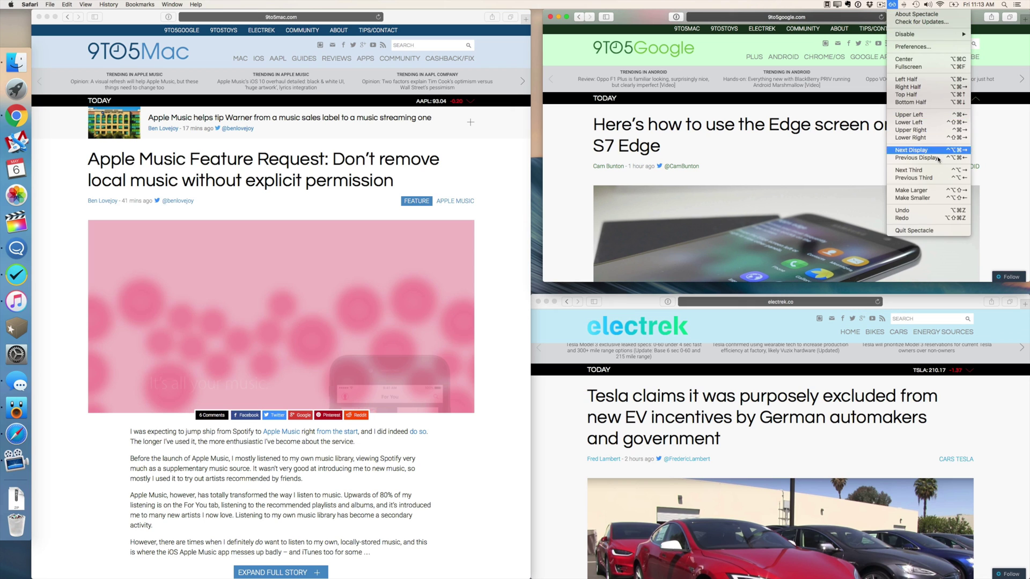
click(925, 198)
click(894, 5)
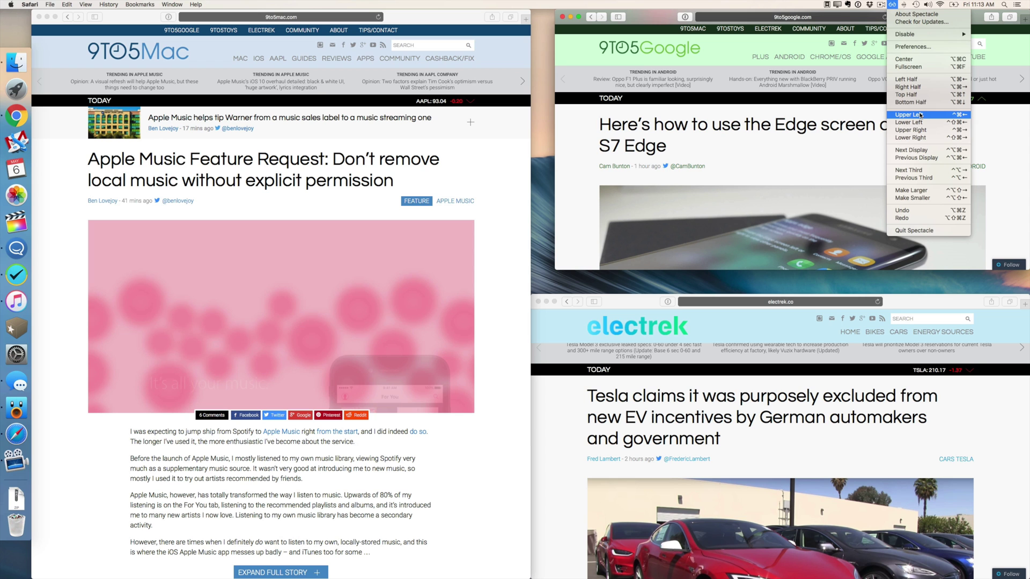
click(920, 115)
Open and close Spectacle's shortcut preferences, then close the 9to5Mac and 9to5Toys windows.
click(894, 5)
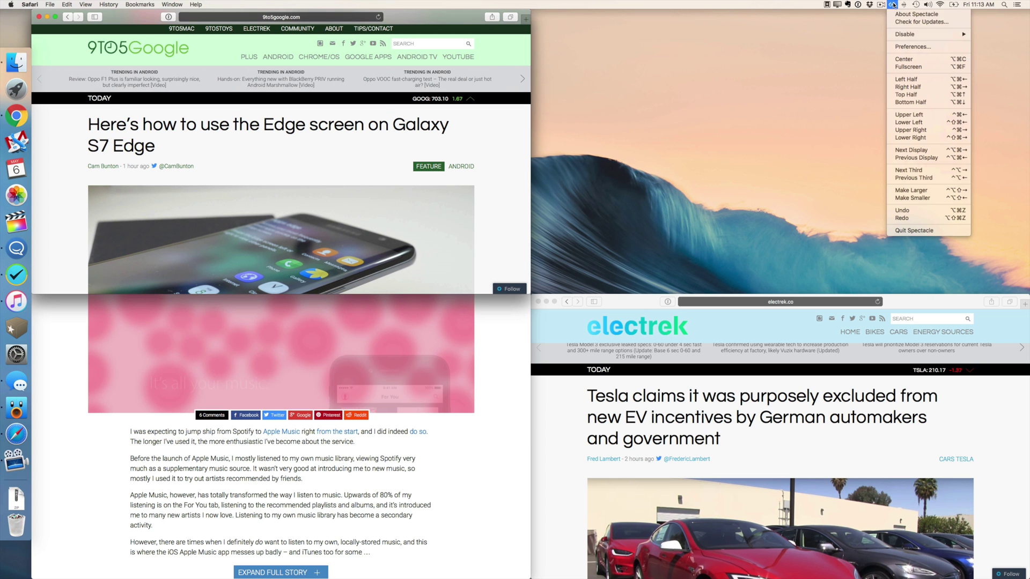
click(911, 46)
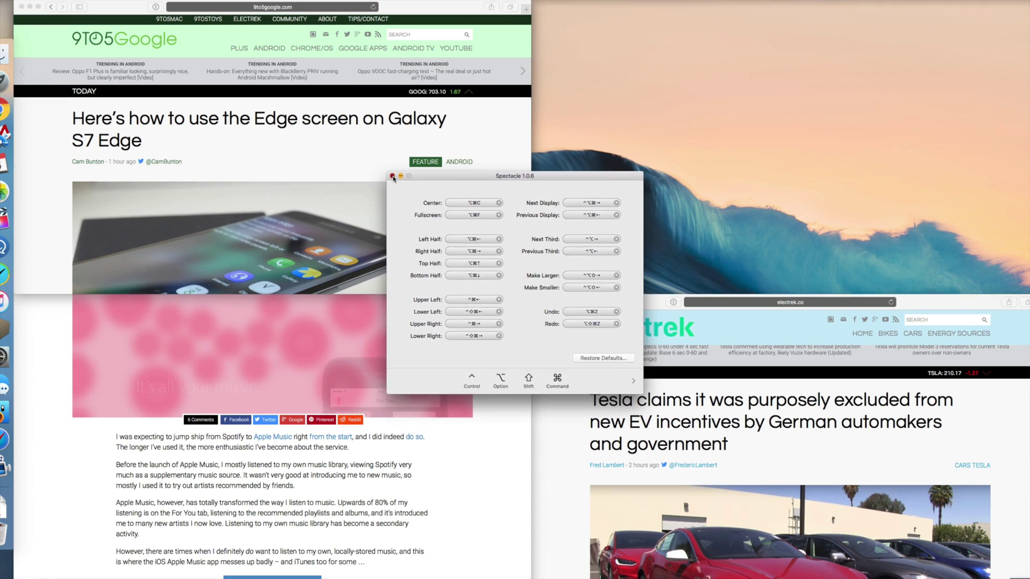
click(302, 80)
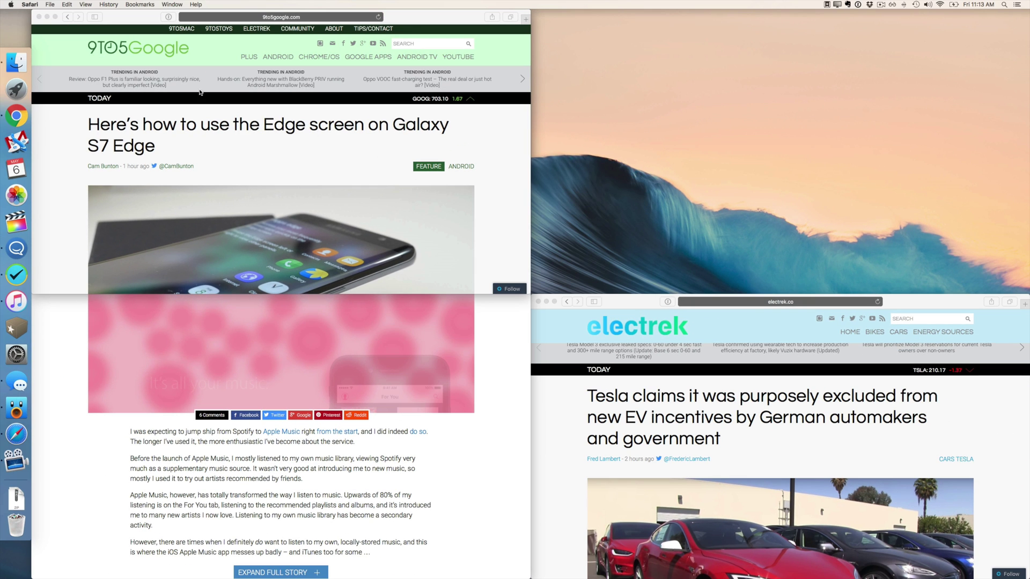
click(39, 17)
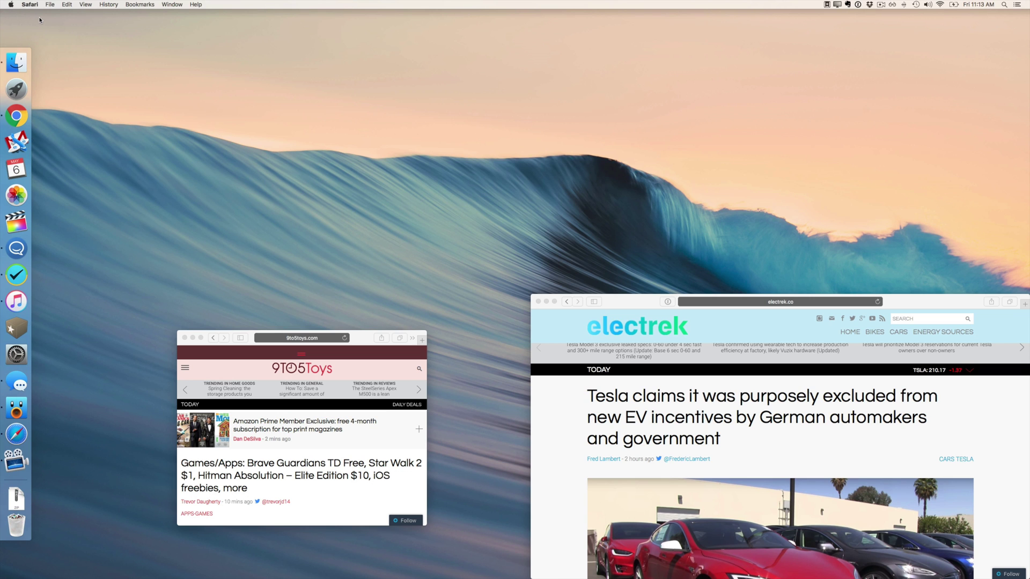
click(187, 338)
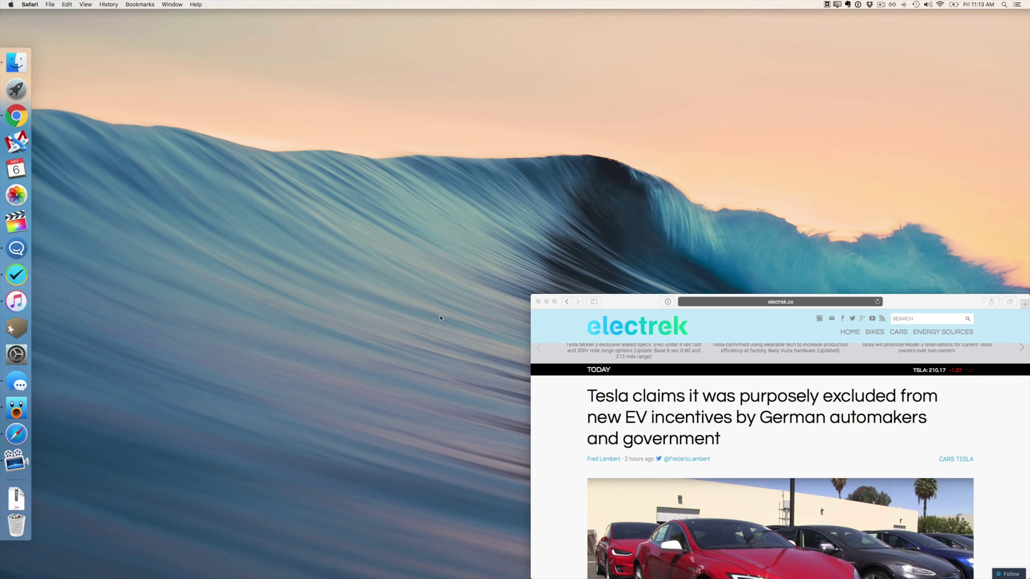